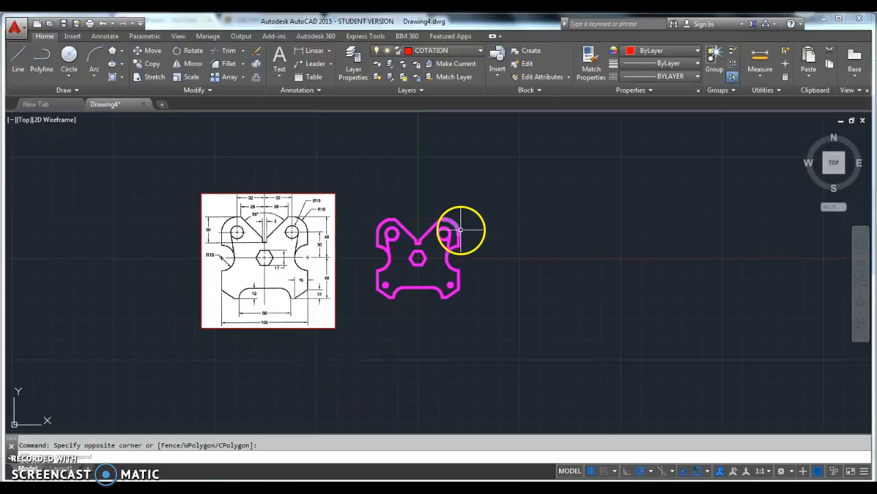
- Switch to the Layout1 sheet and inspect its A4 title block
left_click(68, 470)
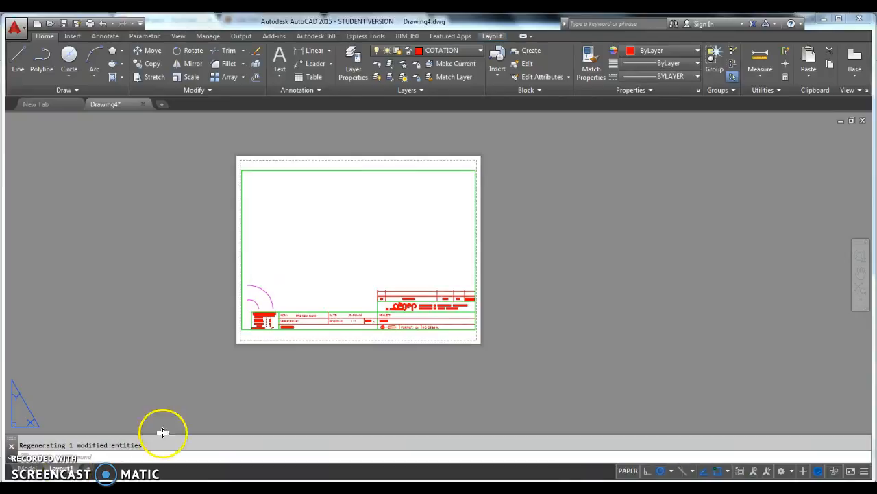
scroll(398, 333, "up", 5)
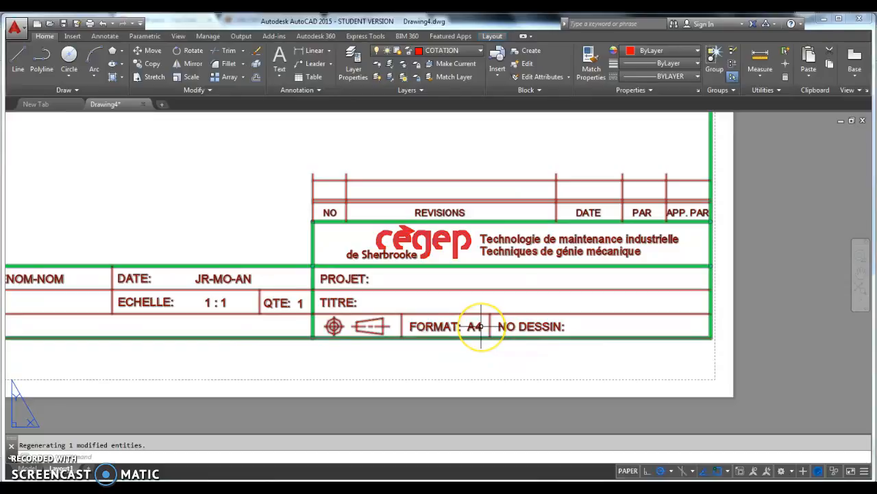
scroll(483, 326, "down", 4)
middle_click_drag(504, 231, 452, 285)
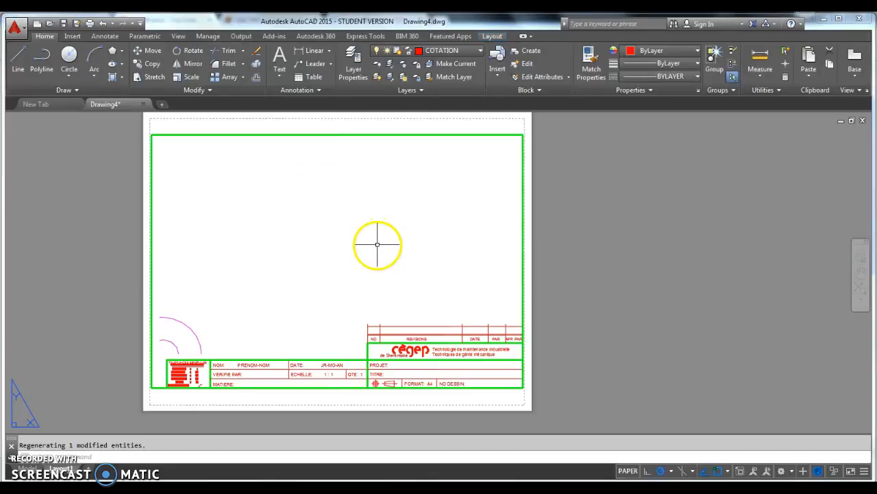
- Activate the sheet's viewport and fit the whole drawing inside it
double_click(344, 226)
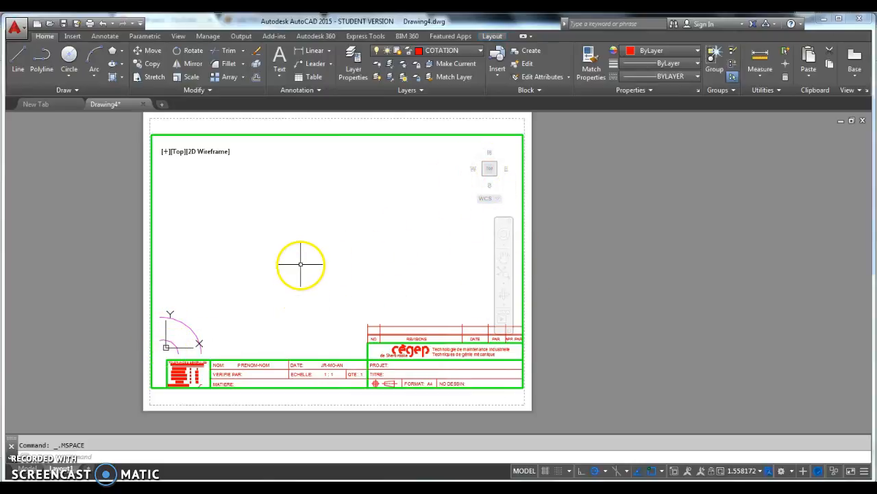
middle_click_drag(272, 262, 403, 177)
middle_click_drag(326, 231, 386, 200)
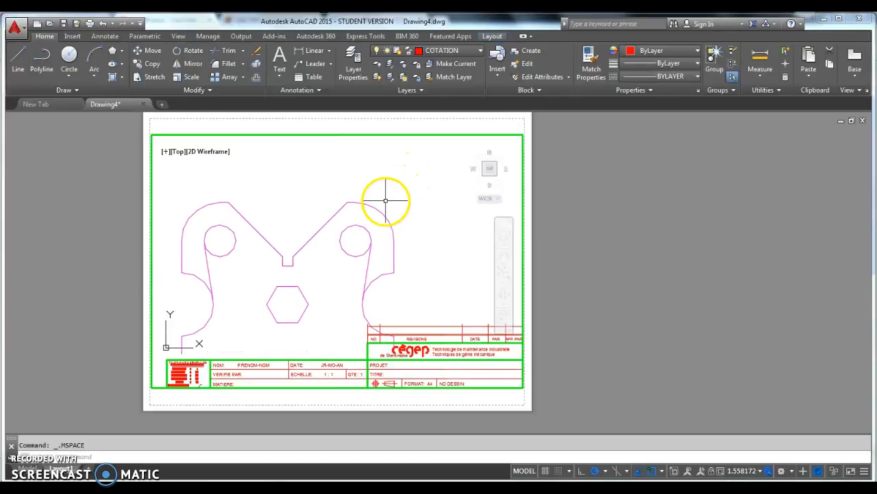
middle_click(306, 183)
middle_click(305, 184)
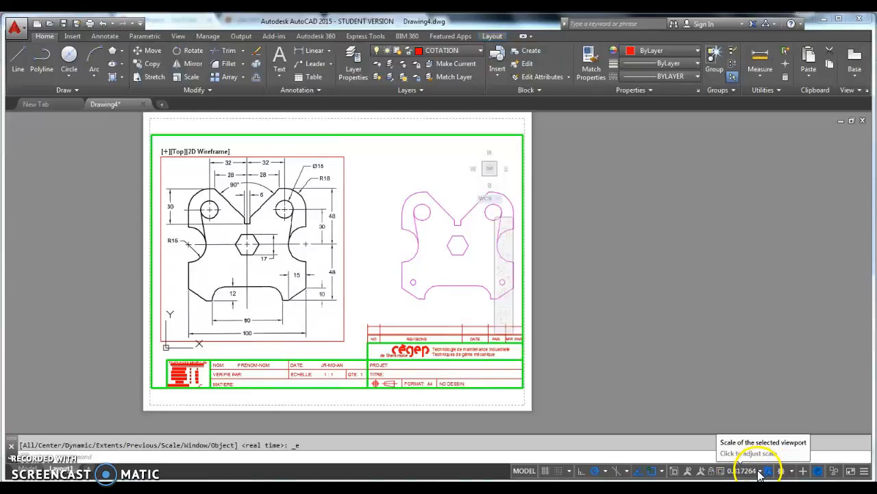
- Set the viewport scale to 1:2 and lock the viewport
left_click(760, 471)
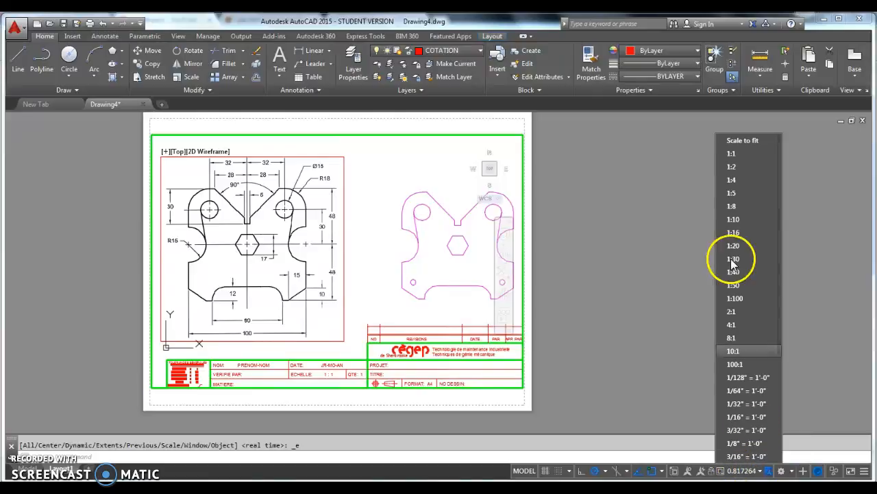
left_click(735, 168)
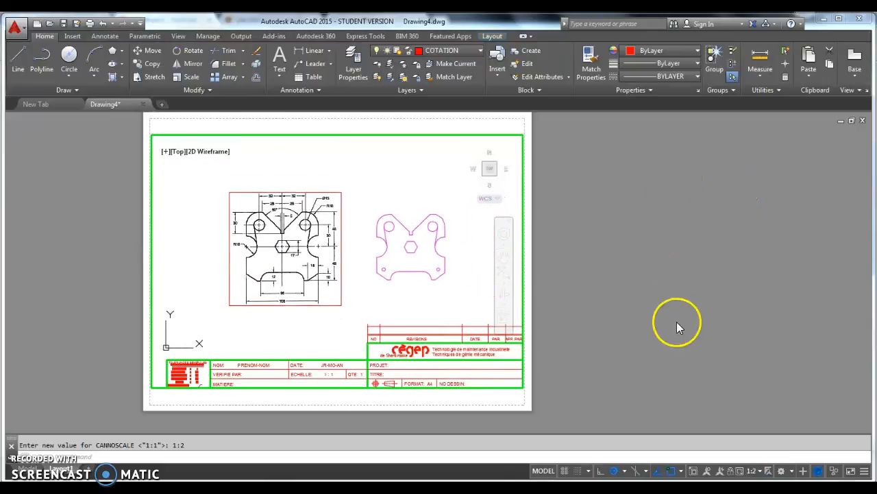
left_click(732, 473)
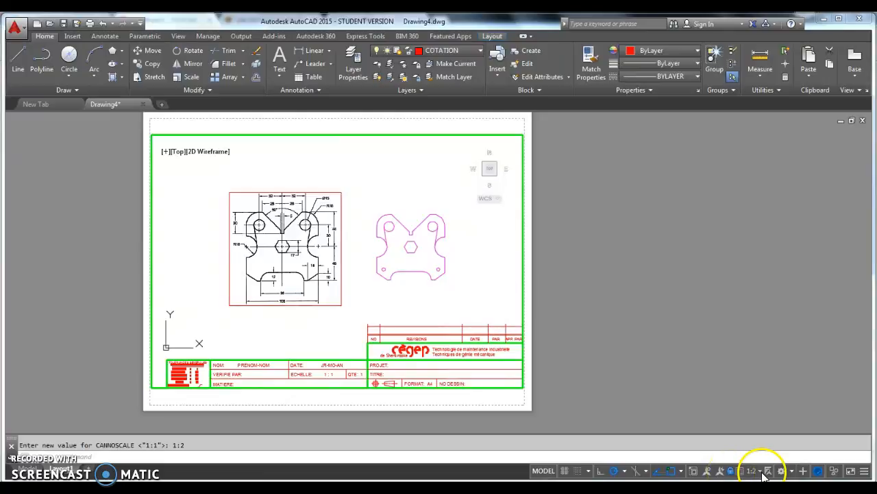
- Use COTATION as the current layer for dimensioning the magenta part
middle_click_drag(415, 286, 383, 294)
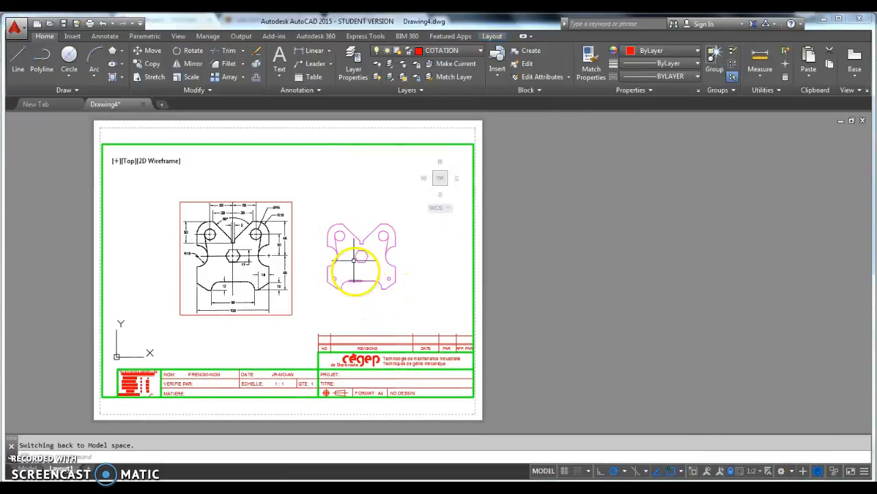
scroll(356, 260, "up", 5)
middle_click_drag(407, 272, 423, 292)
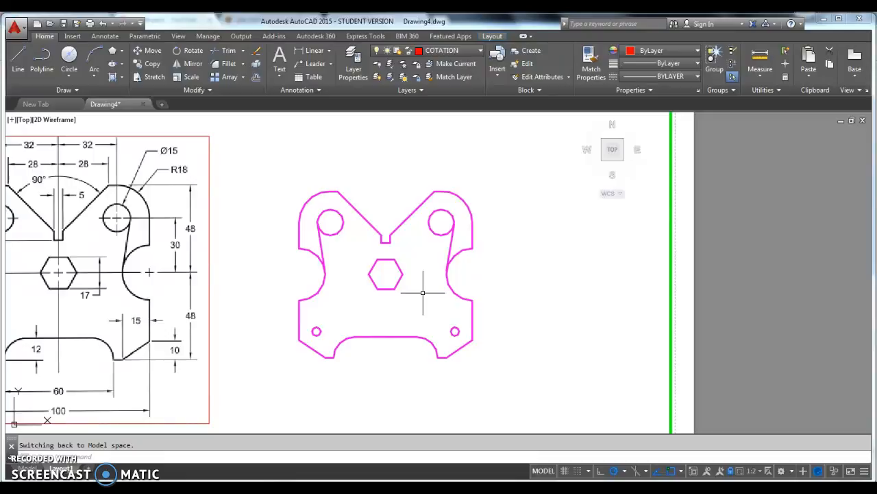
left_click(442, 52)
left_click(434, 157)
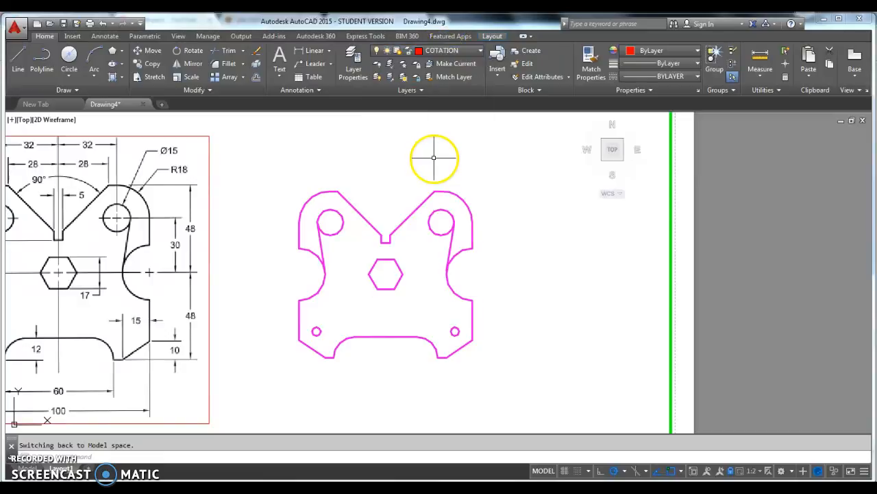
left_click(467, 174)
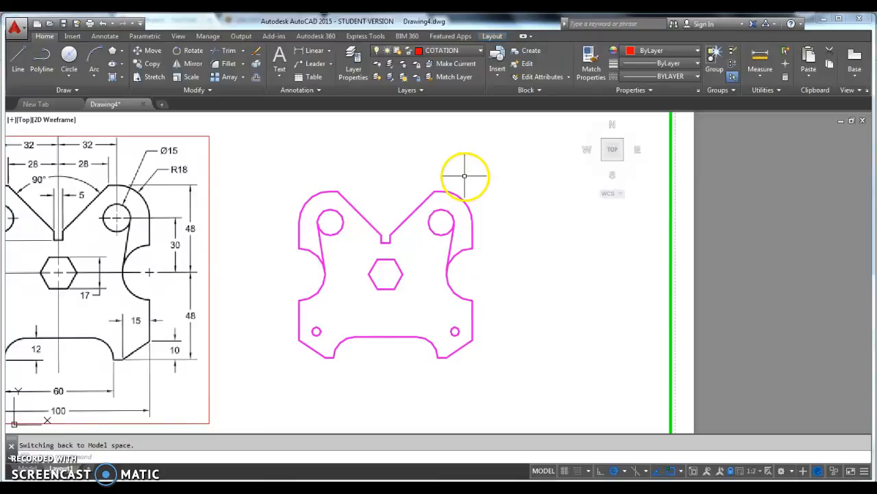
middle_click_drag(463, 180, 508, 182)
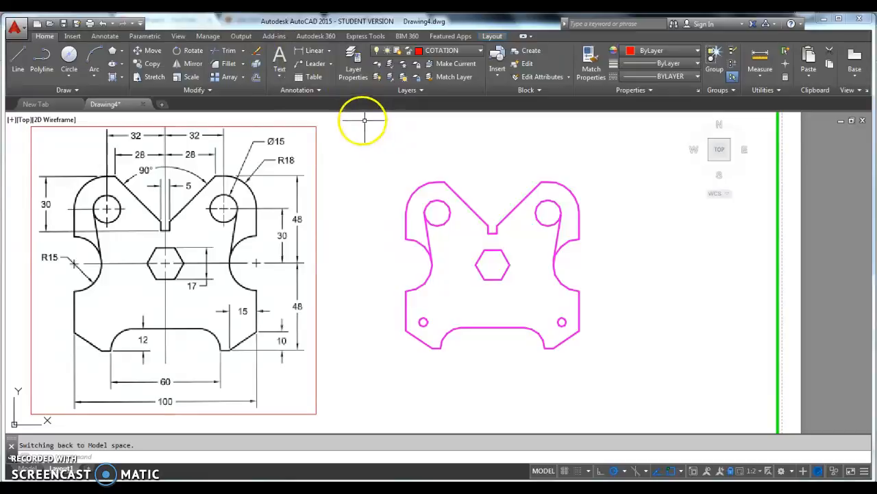
- Choose DECIMAL0 as the current dimension style
left_click(319, 90)
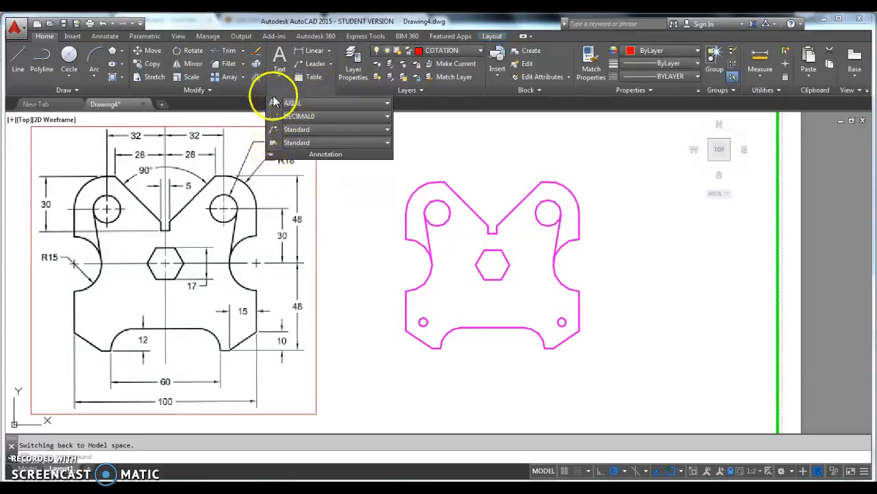
left_click(305, 117)
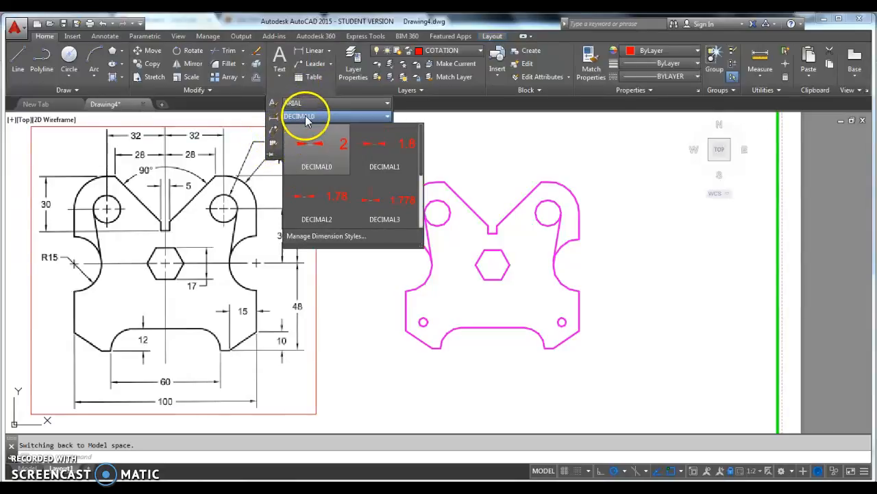
mouse_move(422, 159)
left_mouse_down()
mouse_move(430, 212)
mouse_move(427, 147)
left_mouse_up()
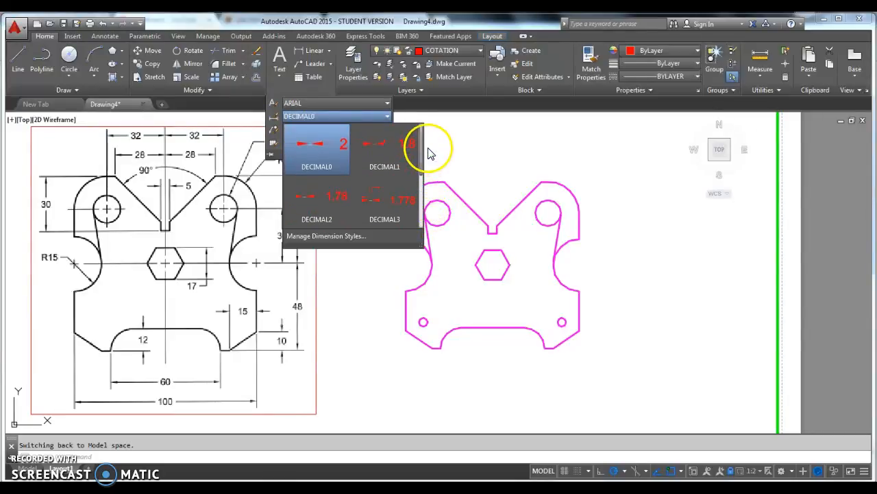
left_click(329, 150)
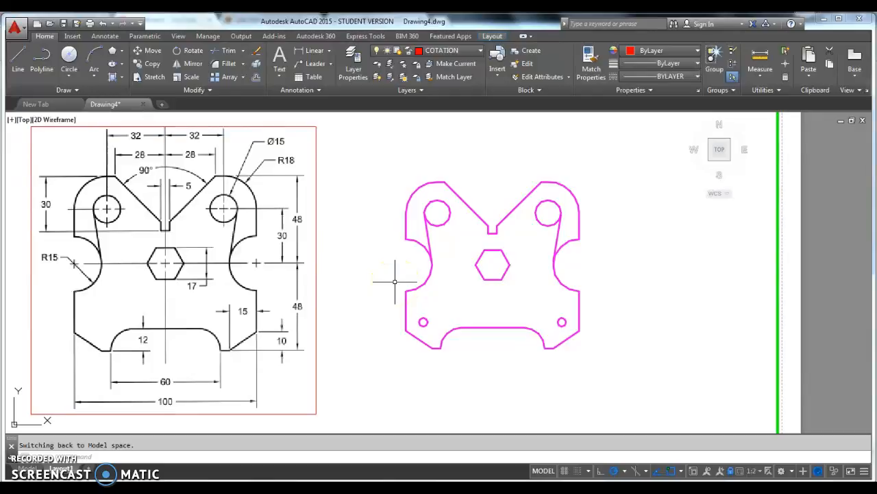
- Set the DIMSCALE variable to 2
type("di")
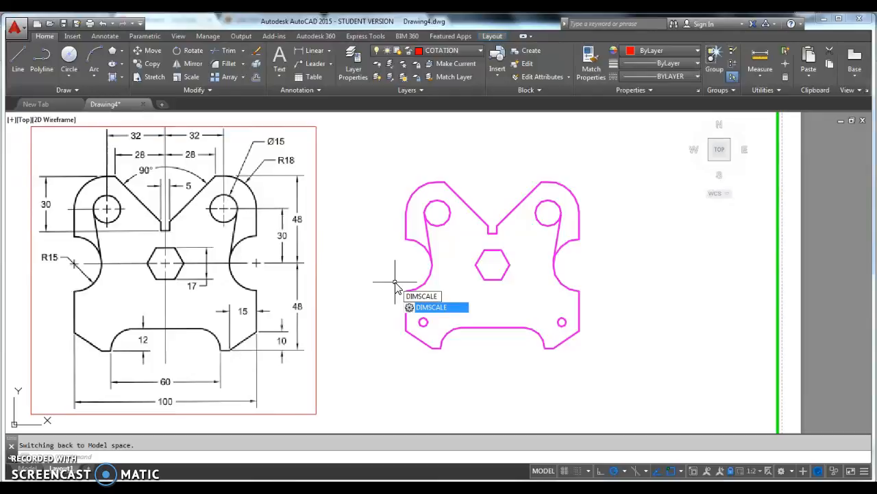
key("Return")
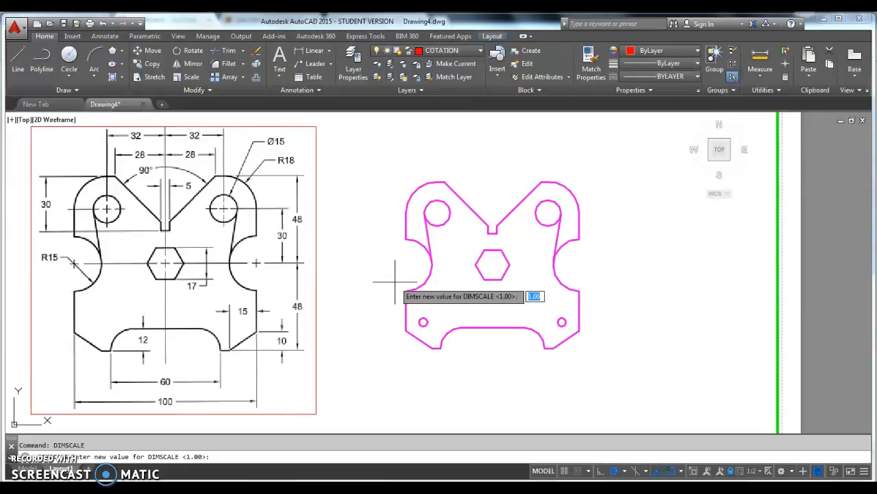
type("2")
key("Return")
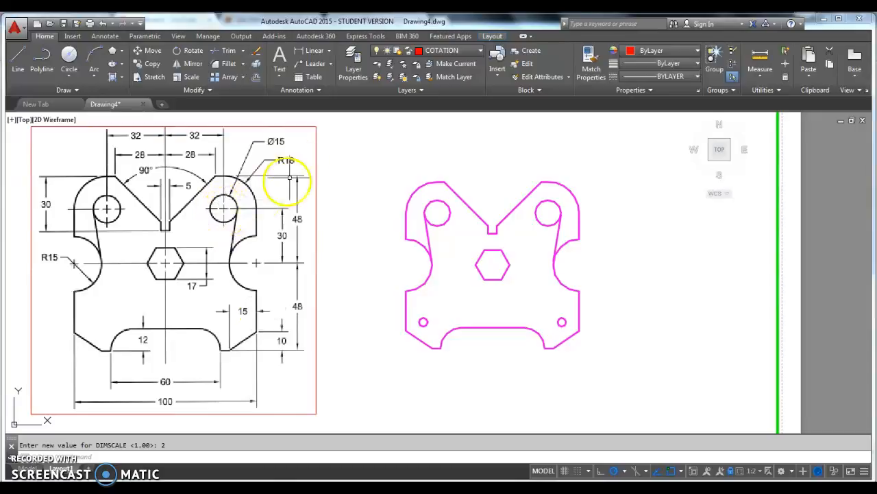
- Add center marks to the two large upper holes and the two small lower holes of the magenta part
left_click(118, 38)
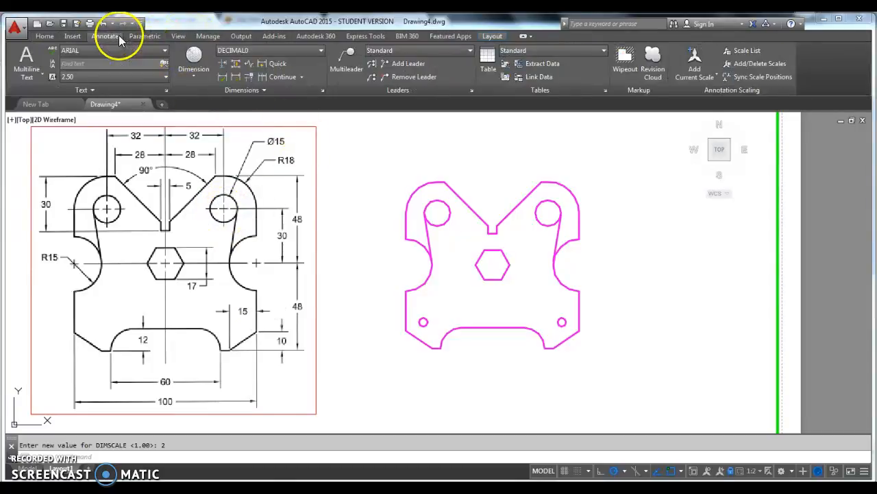
left_click(262, 89)
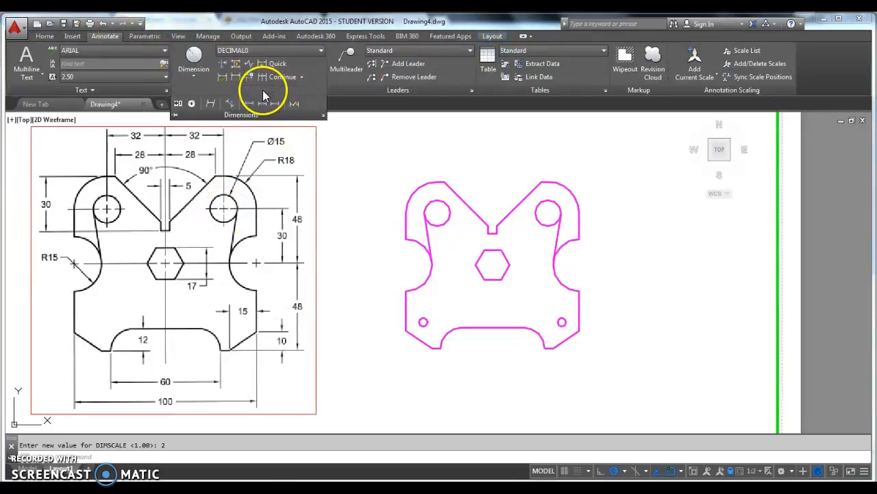
left_click(193, 104)
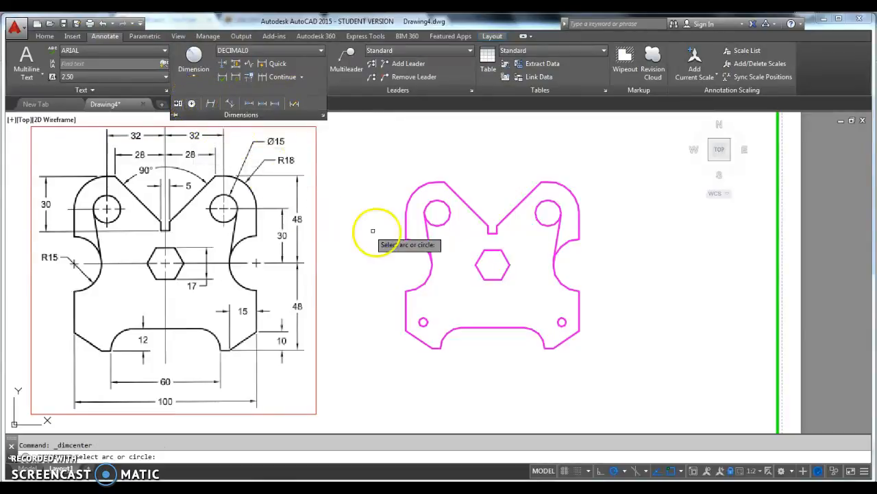
left_click(439, 221)
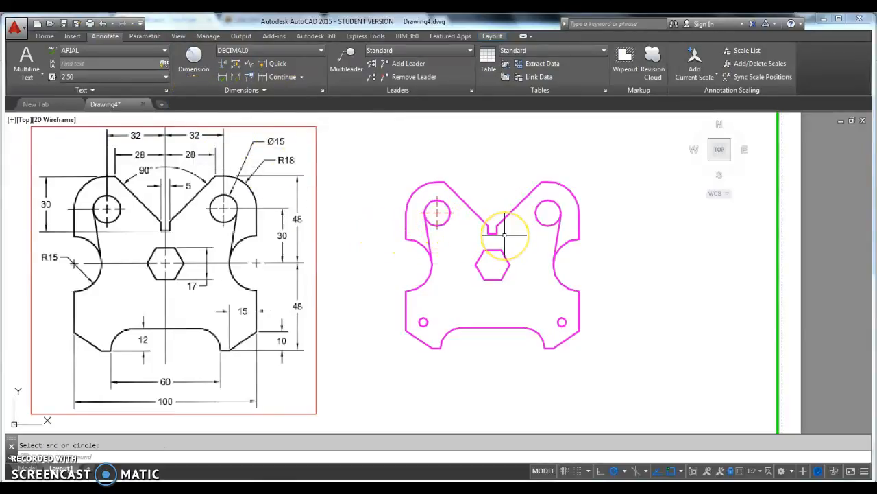
key("Return")
left_click(536, 216)
key("Return")
left_click(562, 321)
key("Return")
left_click(423, 323)
- Add a center mark to the arc of the part's right side notch
key("Return")
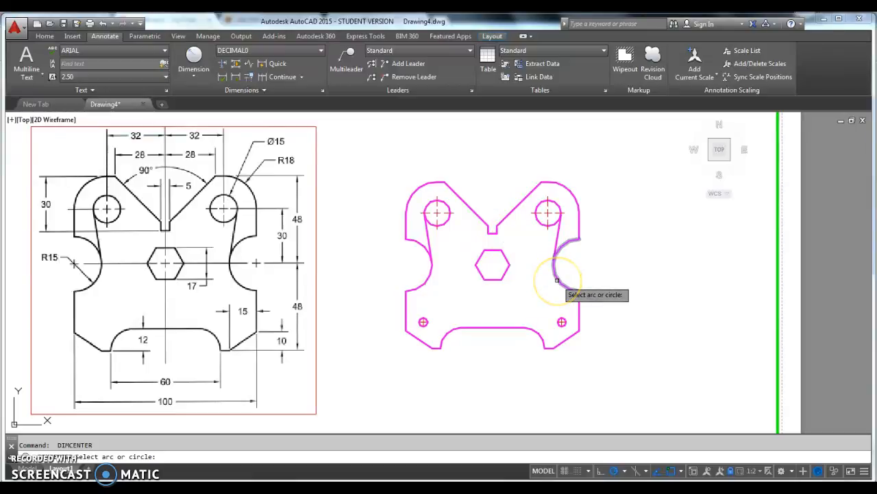
left_click(557, 280)
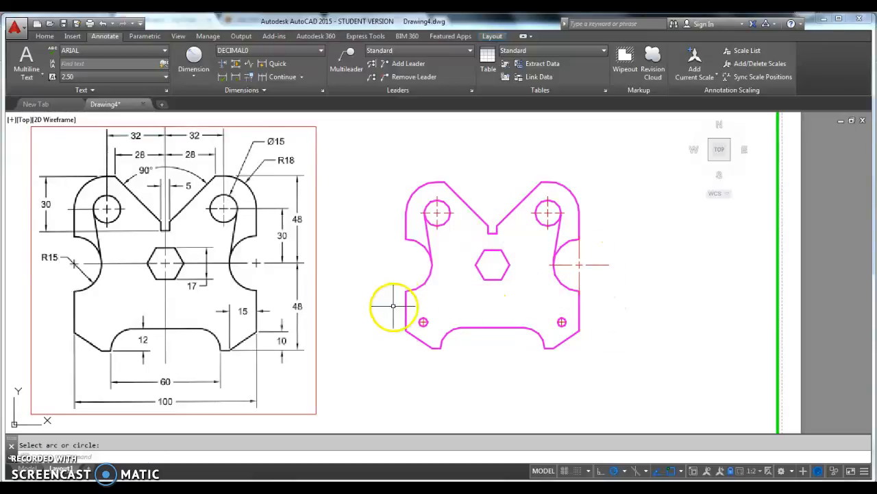
key("Return")
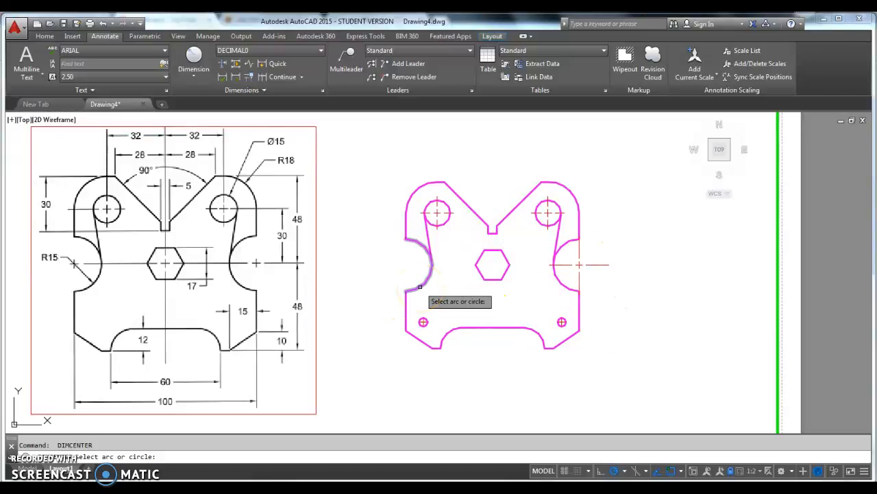
key("Escape")
- Erase the four long extension lines of the right notch's center mark, keeping only the small central cross
double_click(618, 285)
scroll(585, 252, "up", 6)
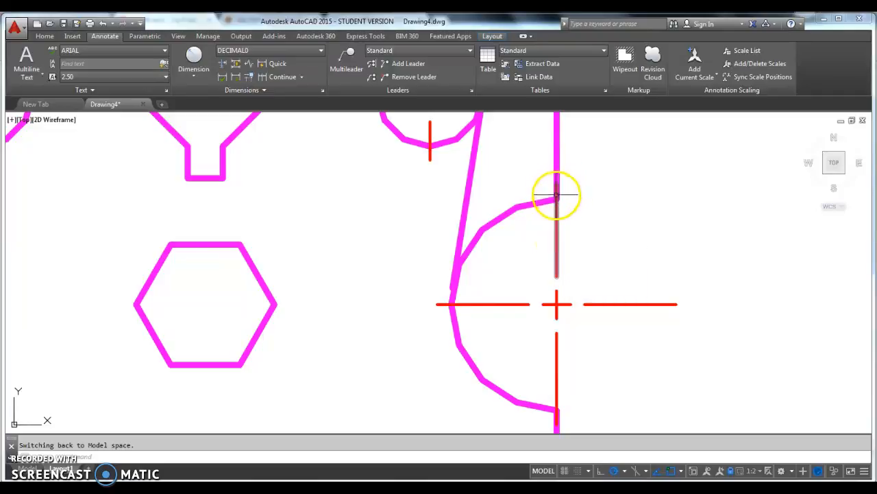
left_click(557, 221)
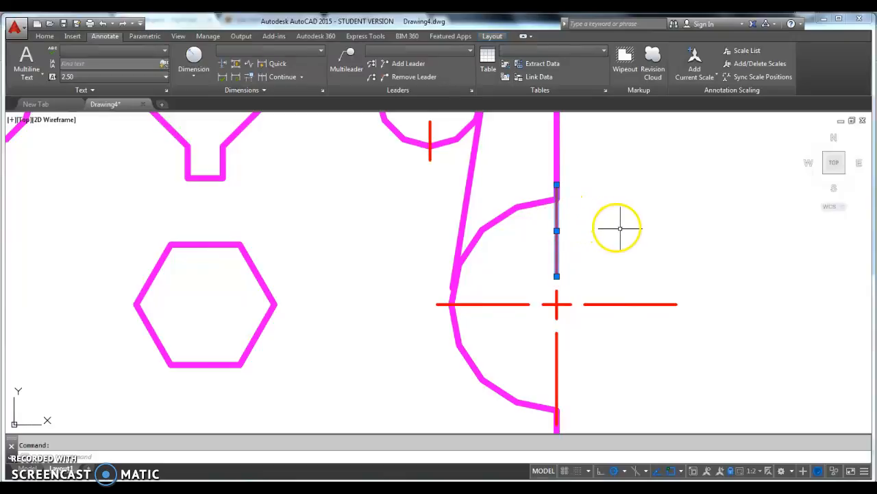
scroll(637, 219, "down", 2)
scroll(637, 220, "down", 4)
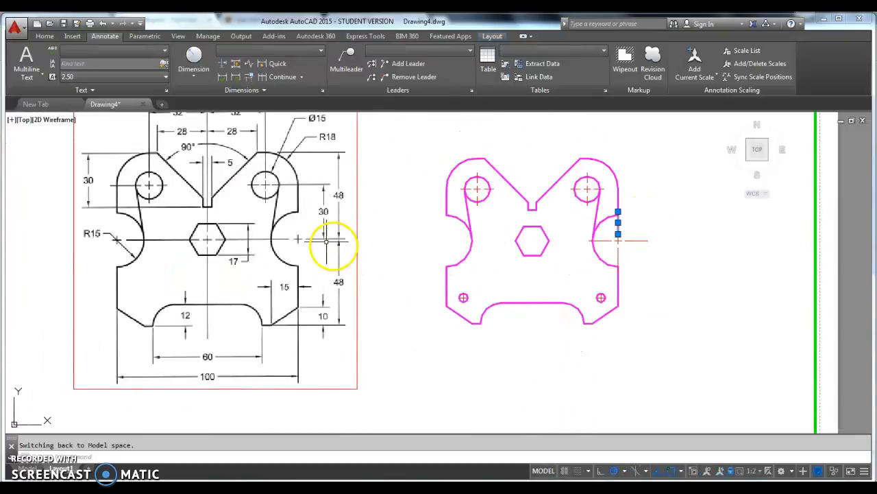
scroll(619, 220, "up", 4)
left_click(652, 231)
left_click(605, 231)
left_click(593, 288)
left_click(584, 265)
left_click(633, 319)
left_click(602, 305)
left_click(664, 293)
left_click(656, 259)
key("Delete")
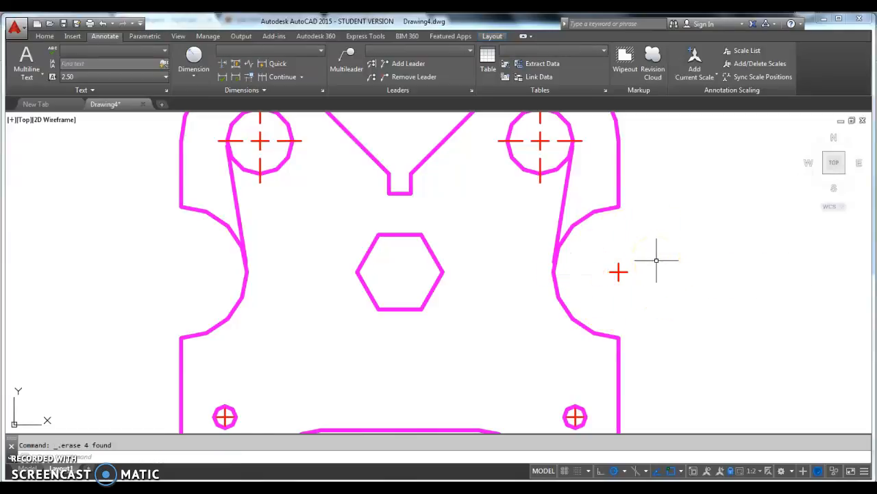
- Mirror the right notch's center cross to the left notch about the plate's vertical centerline, keeping the source objects
left_click(649, 304)
left_click(596, 251)
left_click(685, 282)
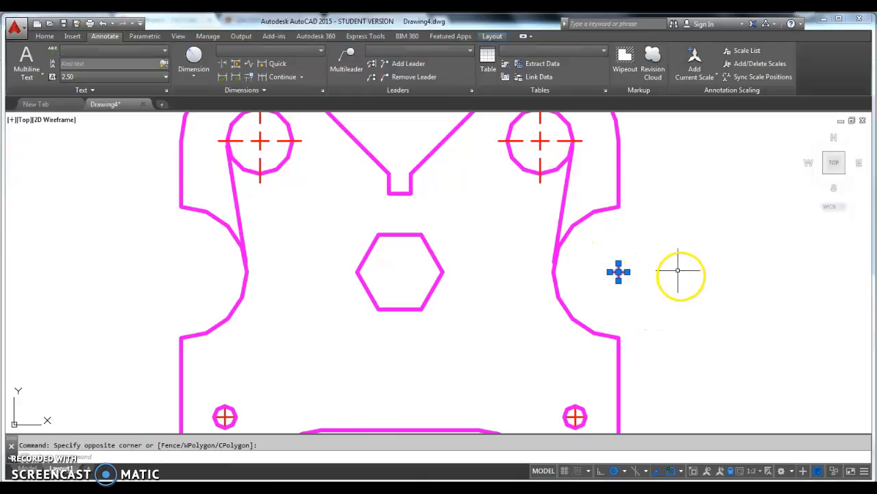
left_click(45, 36)
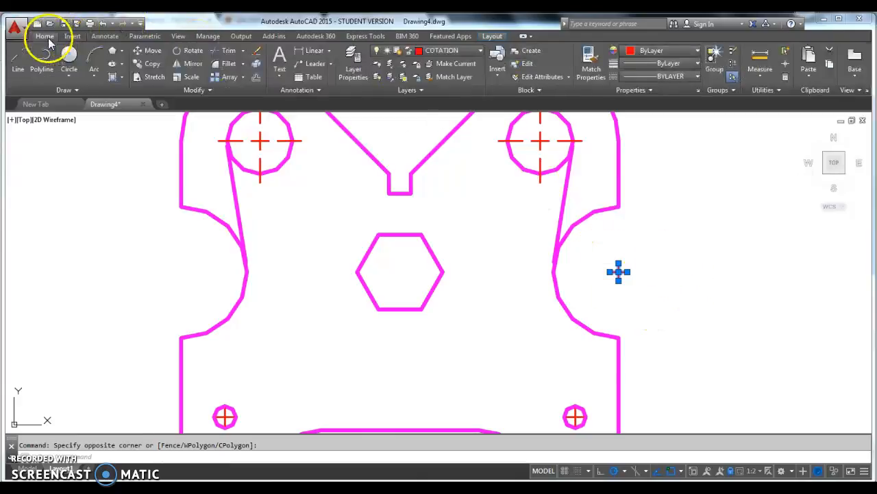
left_click(193, 68)
left_click(400, 193)
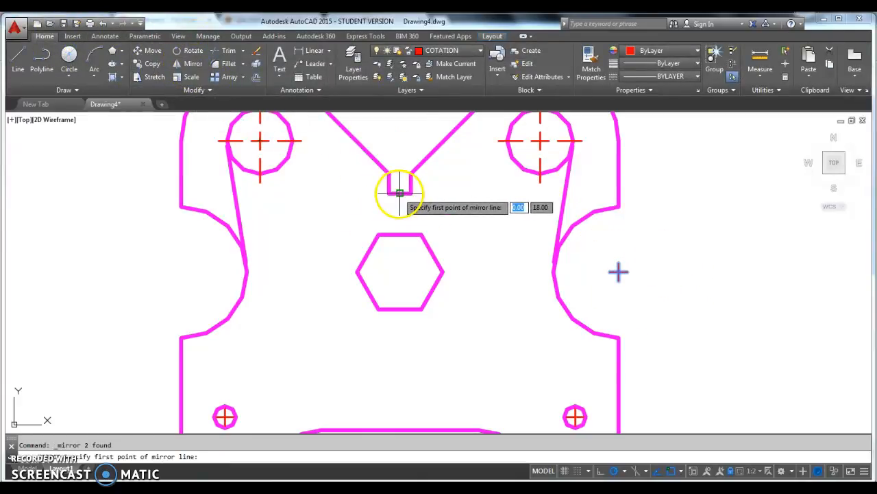
left_click(400, 234)
key("Return")
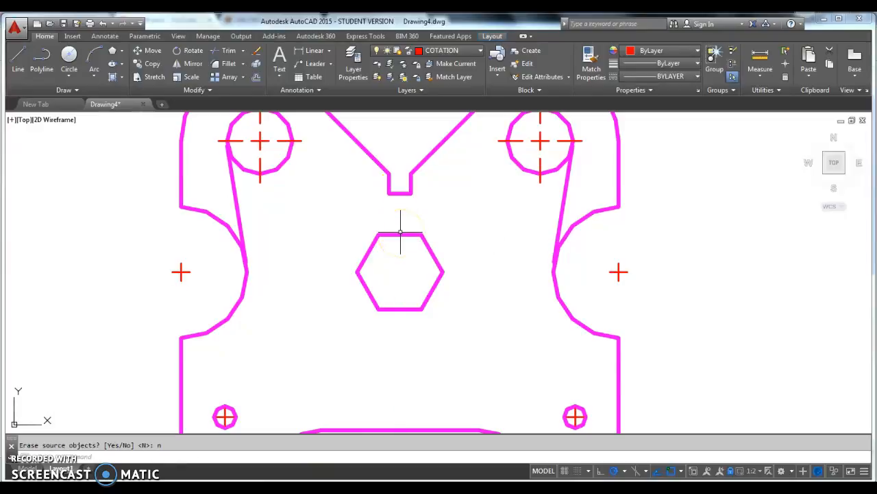
scroll(500, 225, "down", 5)
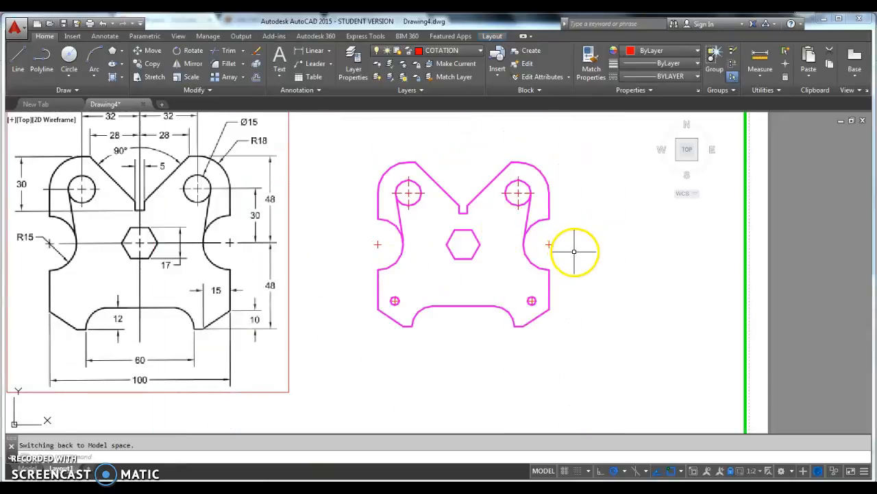
middle_click_drag(578, 252, 605, 286)
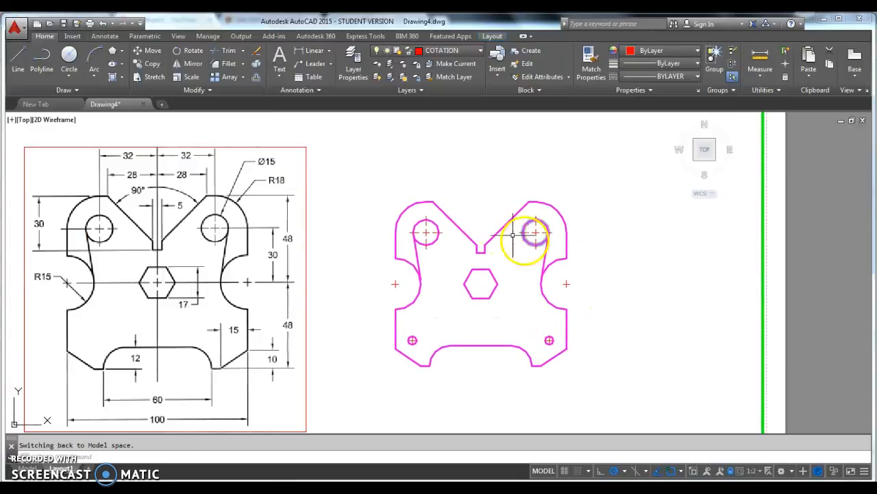
left_click(329, 55)
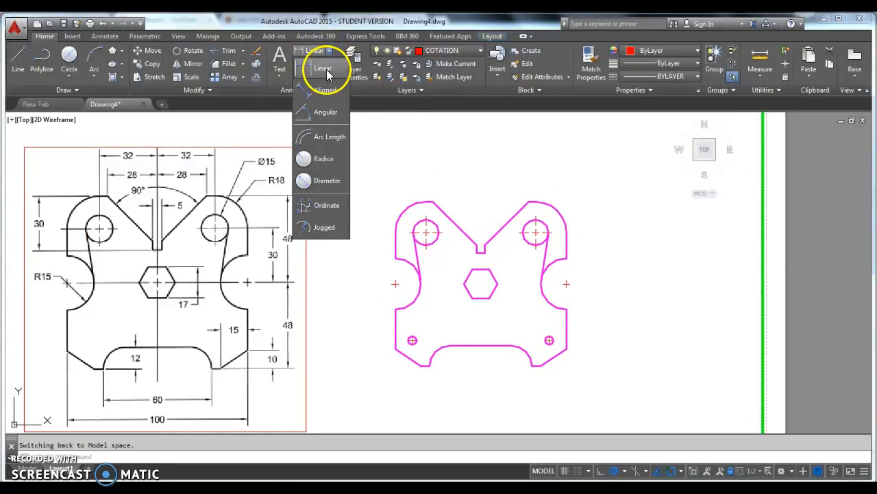
left_click(320, 74)
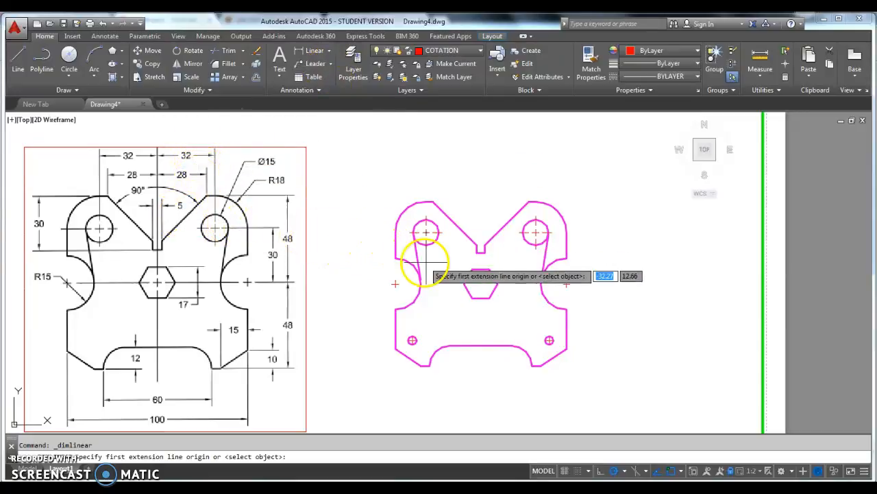
scroll(417, 253, "up", 4)
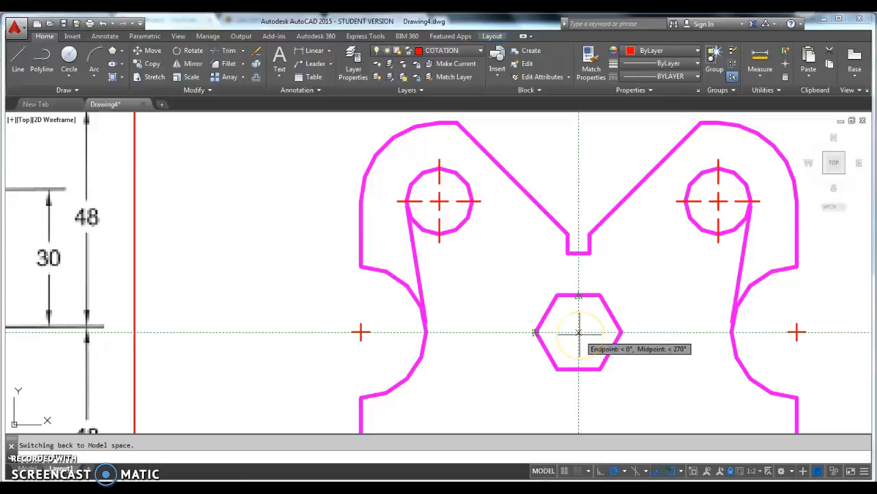
key("Escape")
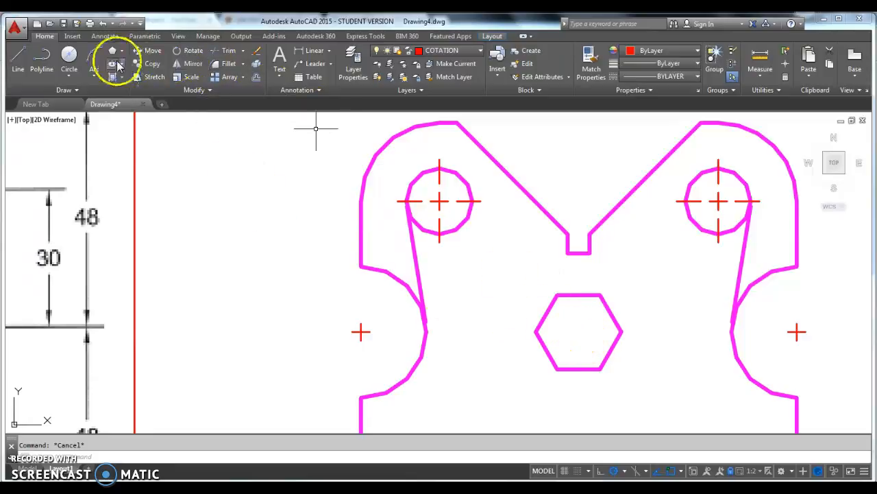
- Place a point object at the center of the hexagon, aligned with its left corner and its upper edge's midpoint
left_click(75, 92)
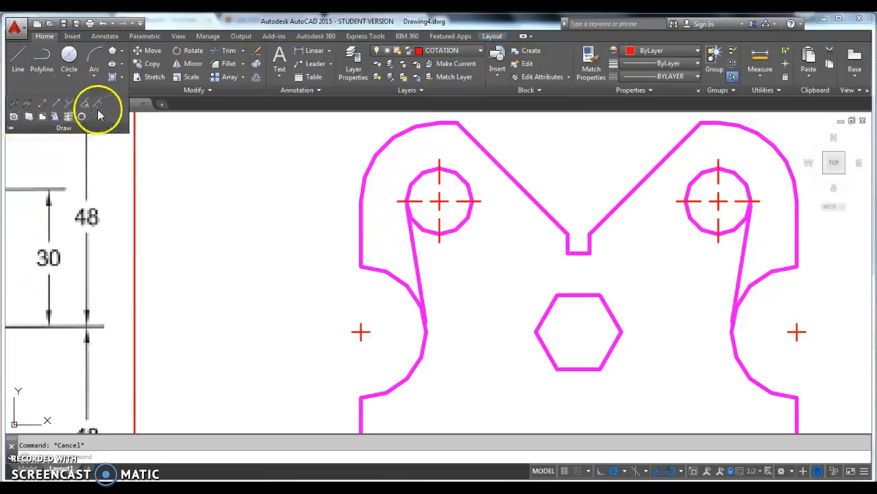
left_click(123, 77)
left_click(123, 77)
left_click(122, 65)
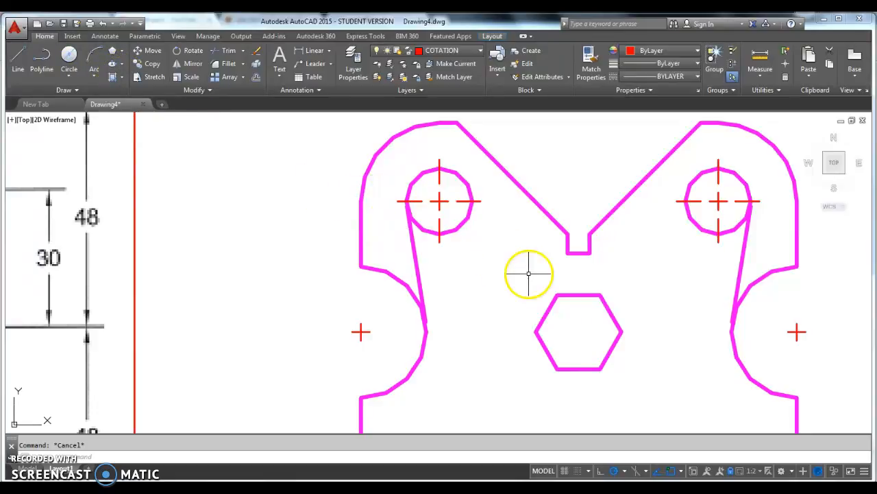
type("t")
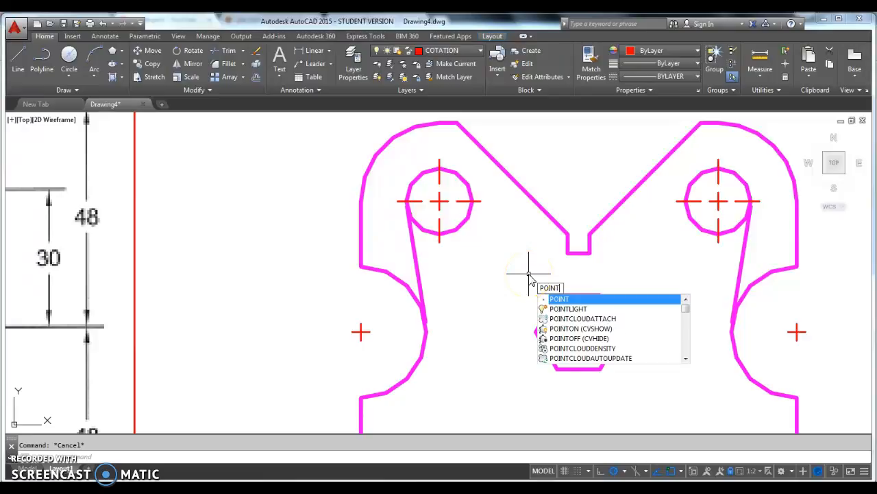
key("Return")
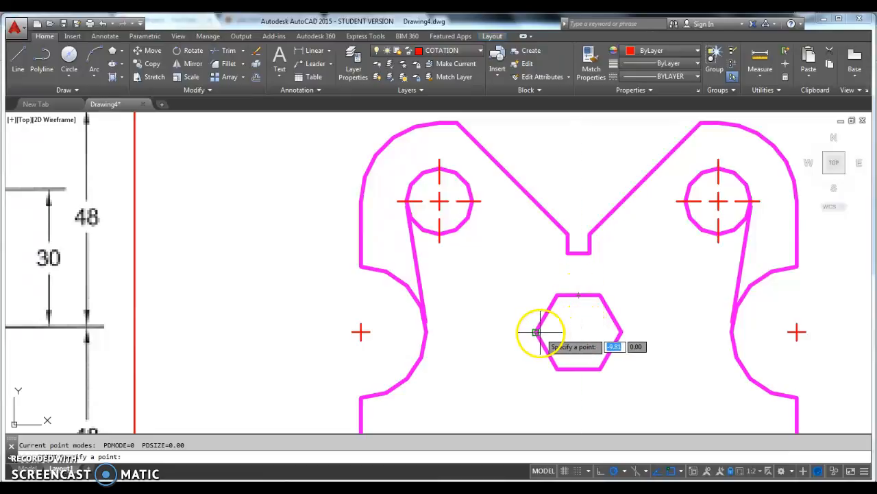
left_click(580, 332)
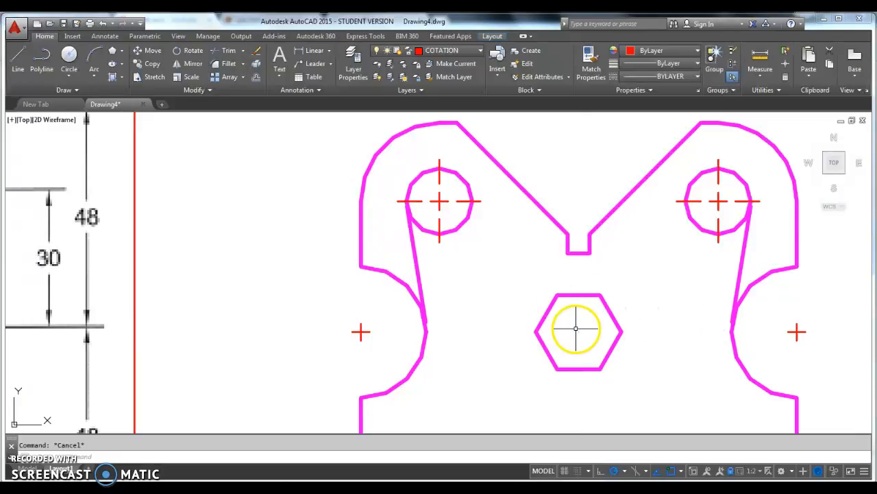
left_click(314, 53)
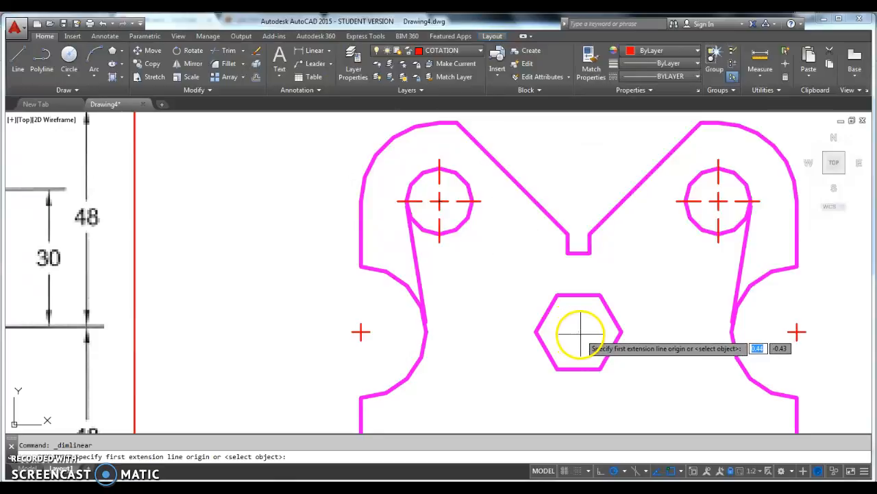
key("Escape")
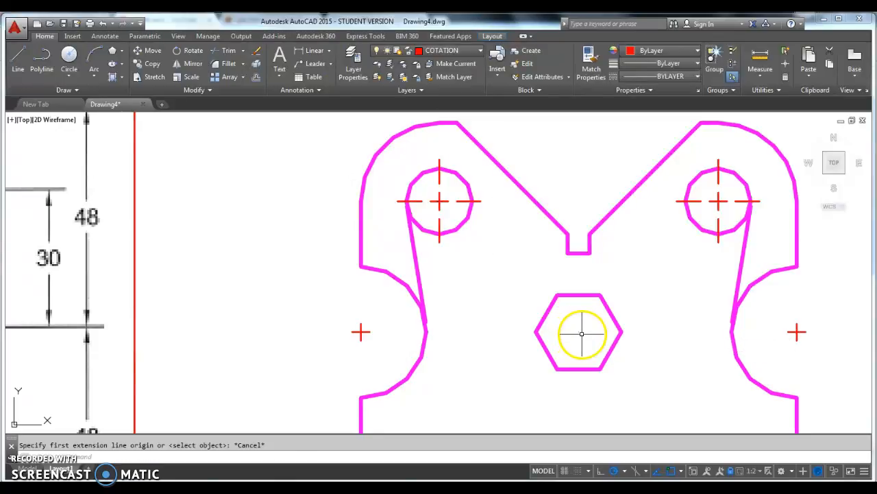
left_click(576, 330)
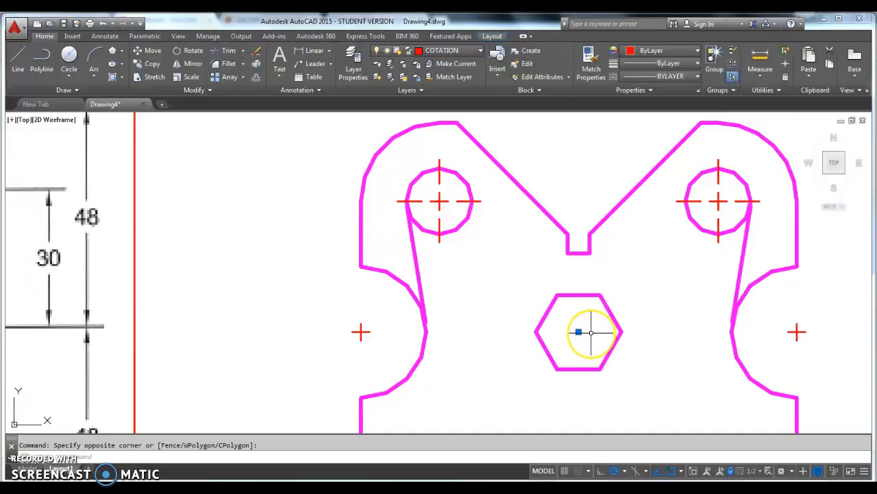
- Add a horizontal linear dimension from the hexagon's center to the upper right hole's center, placed above the plate
left_click(313, 50)
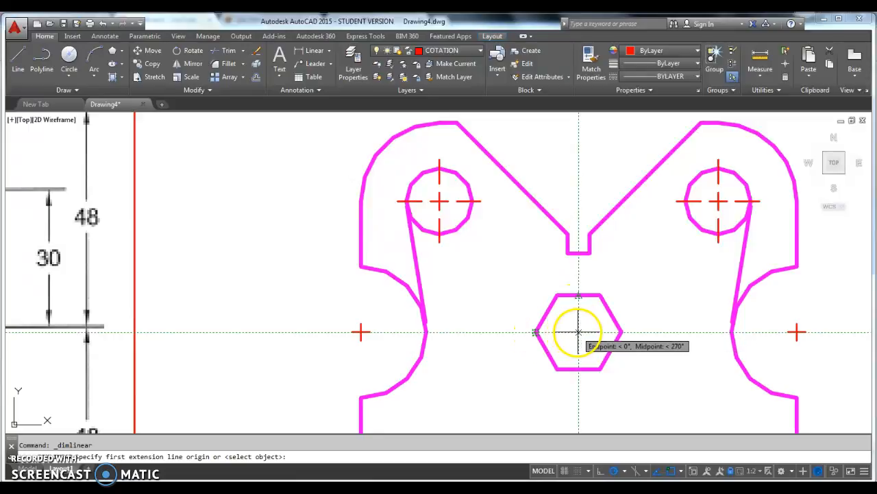
left_click(577, 332)
left_click(718, 201)
scroll(698, 264, "down", 4)
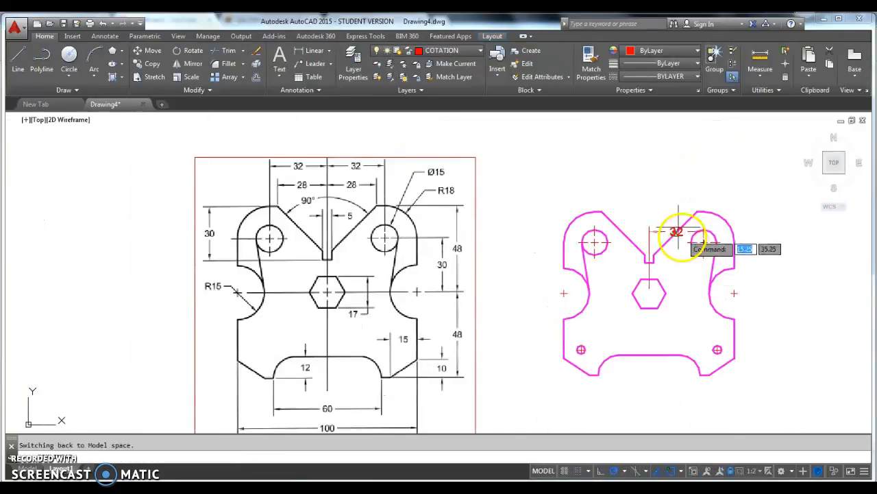
left_click(667, 172)
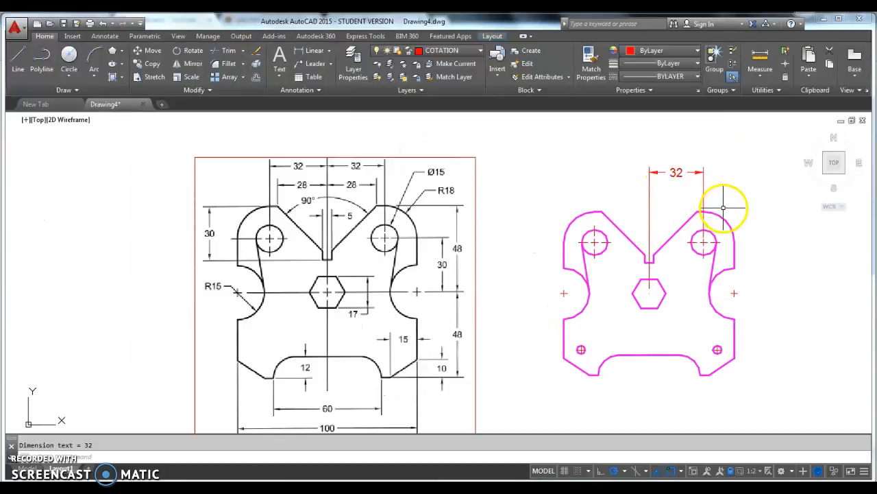
- Add a horizontal linear dimension from the midpoint of the slot's lower edge to the right upper corner of the V, just below the 32 dimension
key("Return")
scroll(666, 265, "up", 3)
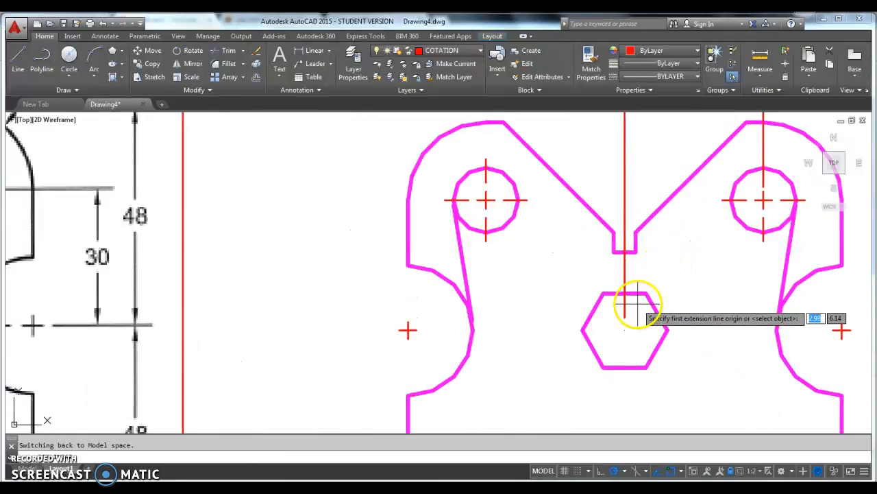
left_click(624, 251)
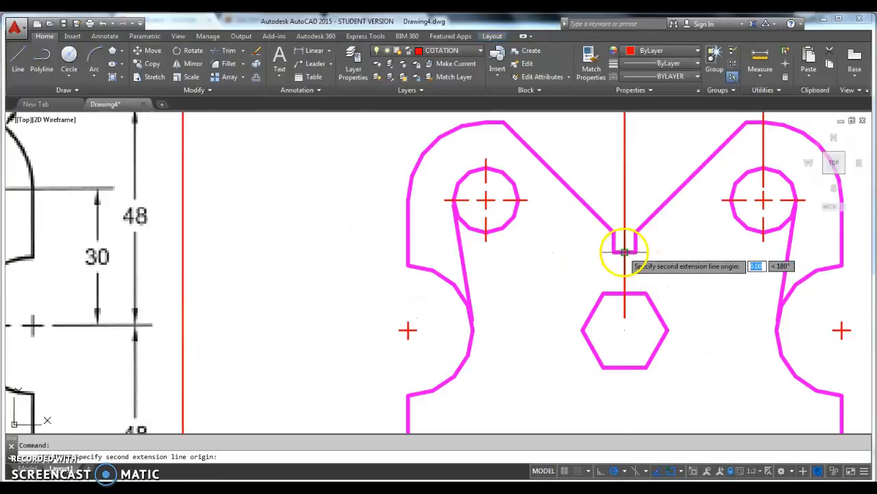
scroll(624, 251, "down", 3)
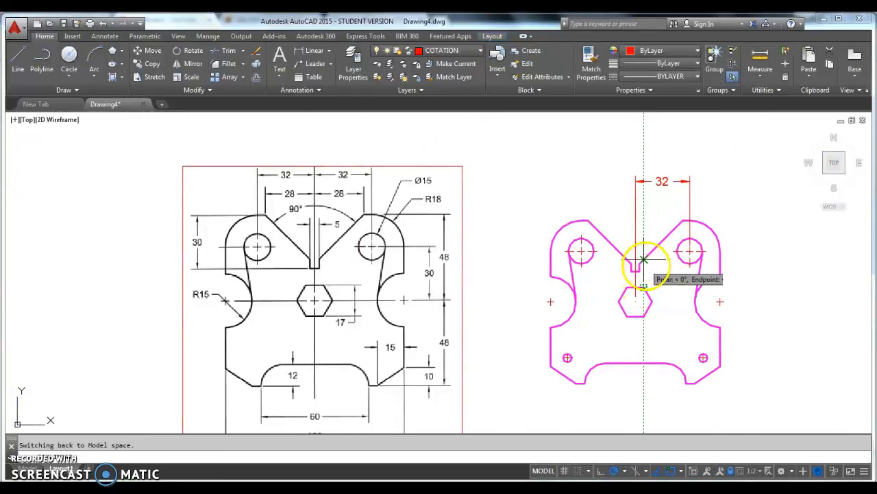
scroll(645, 240, "up", 4)
left_click(728, 184)
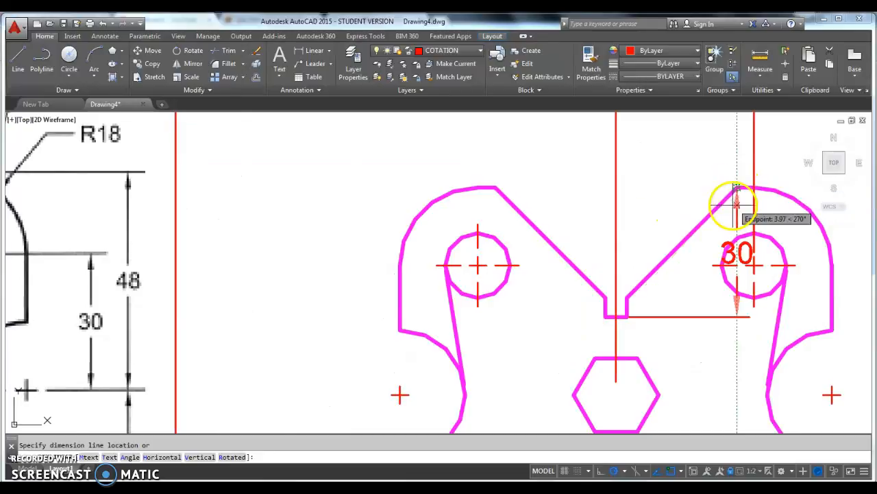
scroll(729, 195, "down", 3)
left_click(683, 163)
left_click(679, 158)
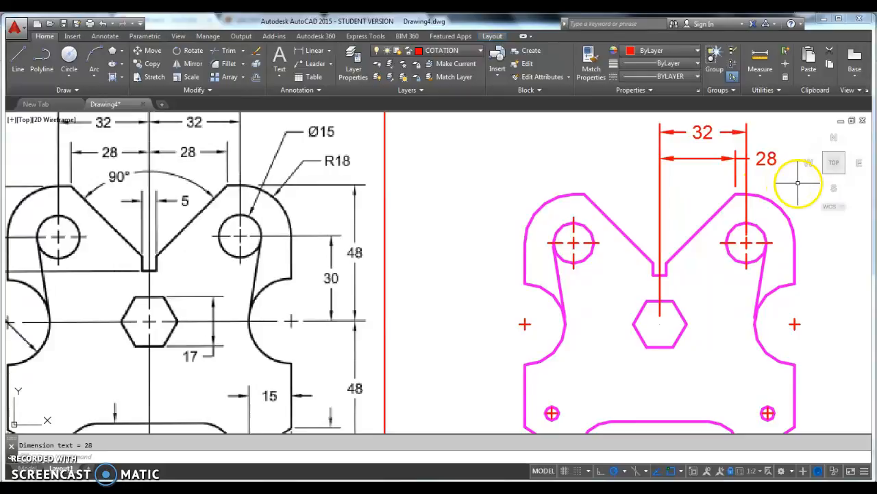
- Move only the text of the 28 dimension to between its arrows, centered on the dimension line
left_click(783, 177)
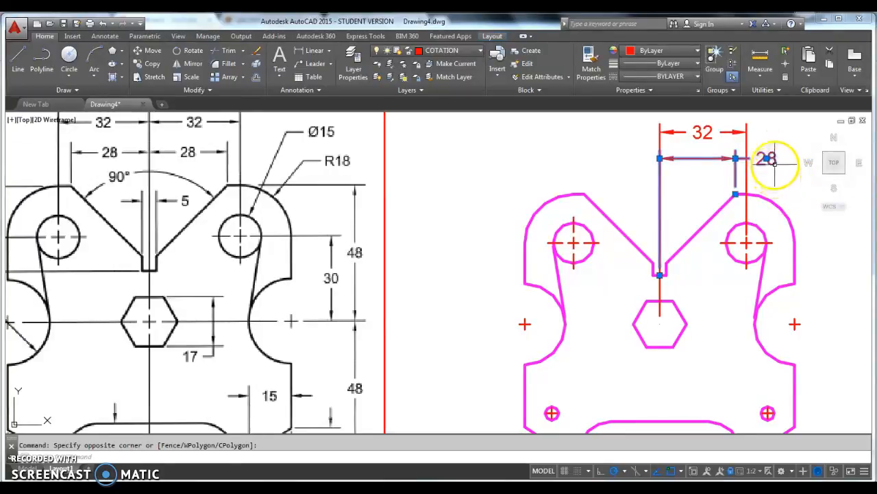
mouse_move(769, 160)
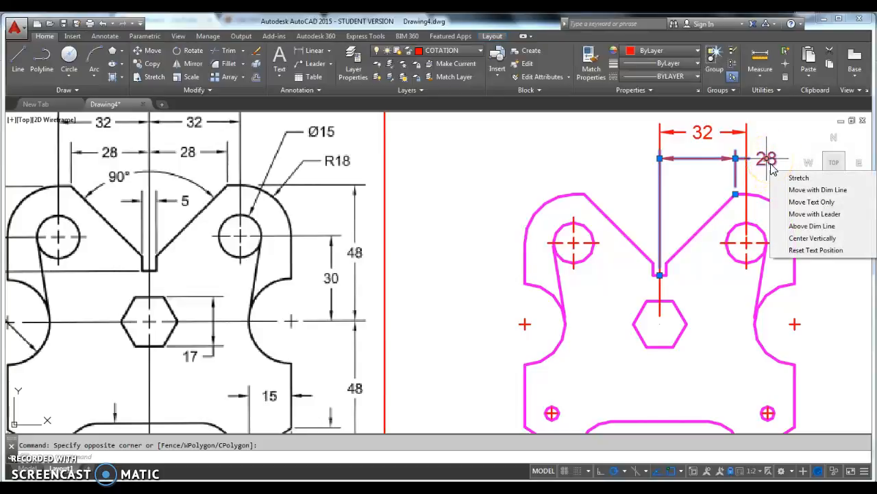
left_click(813, 202)
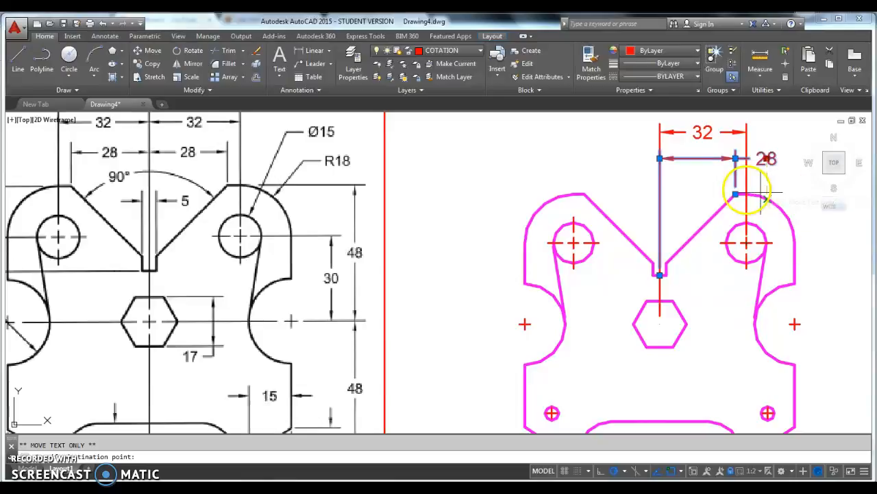
left_click(697, 159)
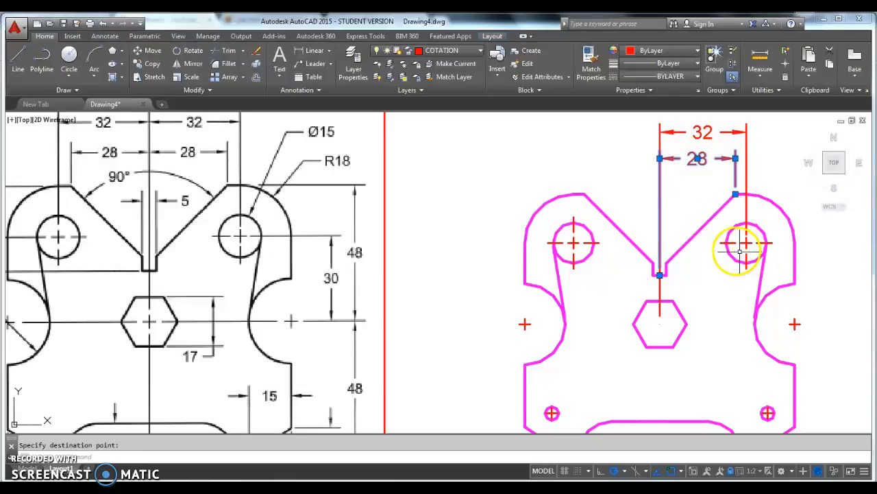
- Add a horizontal linear dimension across the slot's two upper corners, with its dimension line above the slot inside the V
left_click(305, 50)
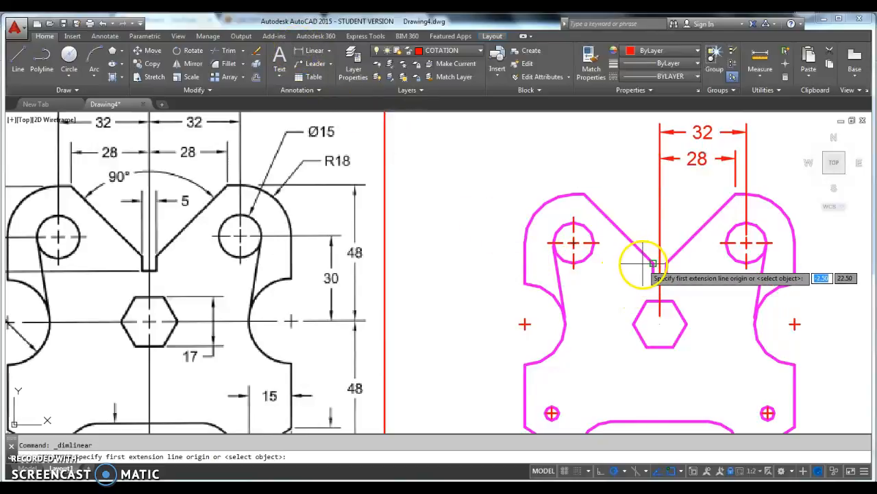
scroll(643, 281, "up", 5)
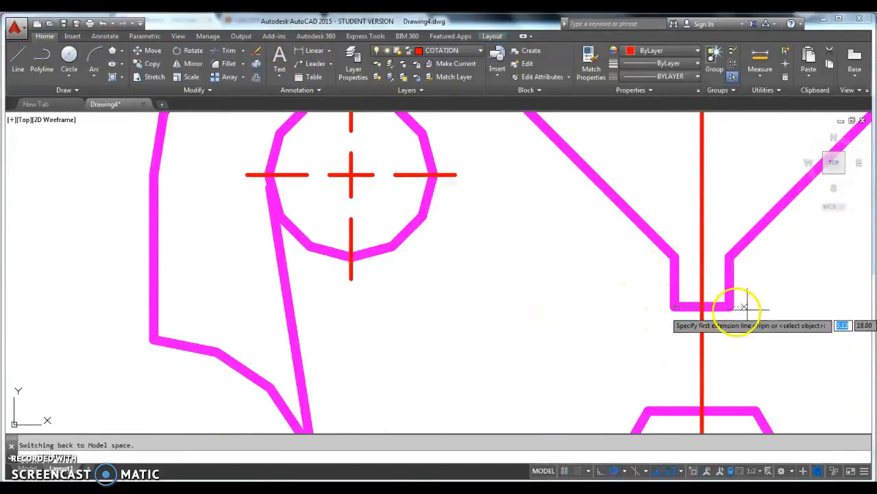
left_click(675, 257)
left_click(729, 257)
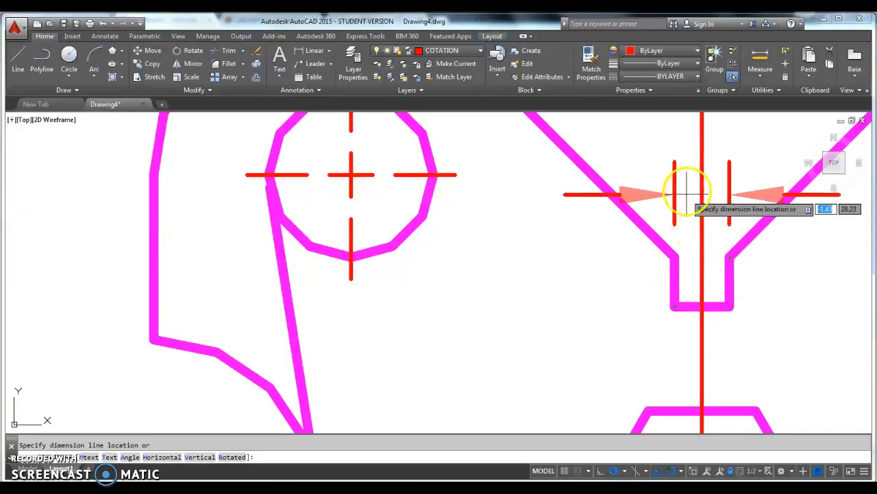
scroll(685, 159, "down", 3)
middle_click_drag(684, 161, 612, 298)
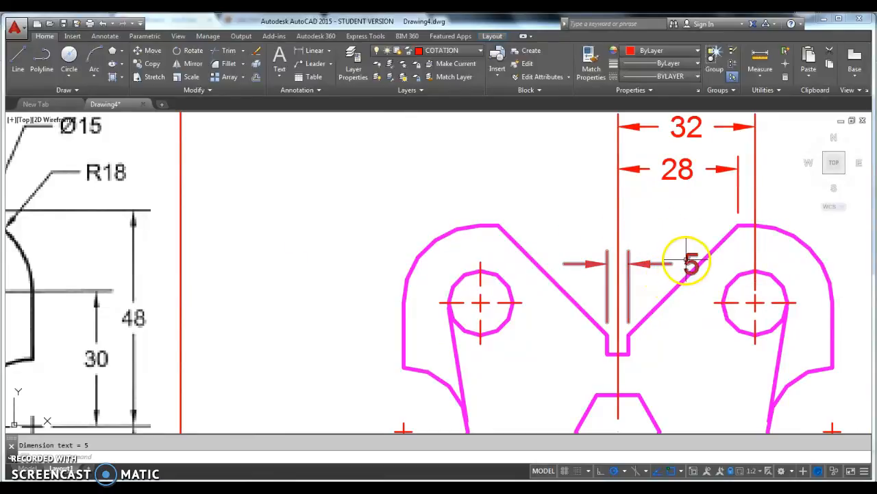
- Move only the text of the slot's 5 dimension toward its arrow, keeping it aligned with the dimension line inside the V
mouse_move(692, 264)
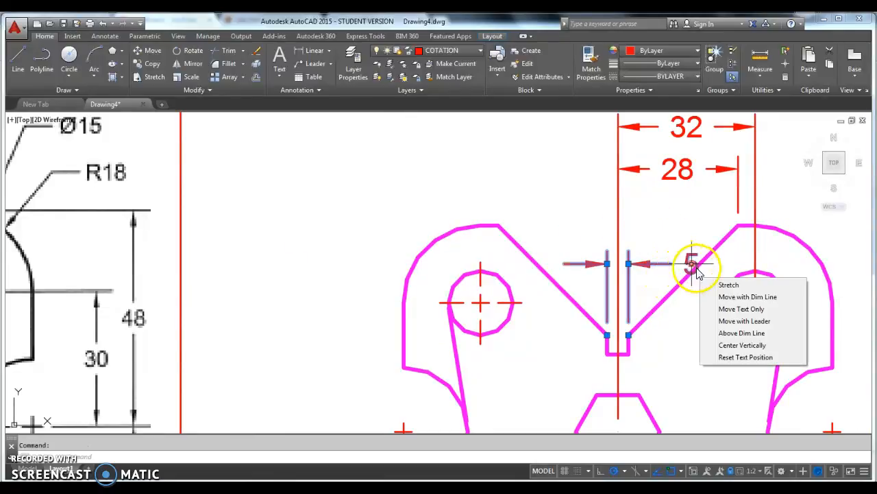
left_click(745, 309)
scroll(704, 277, "up", 5)
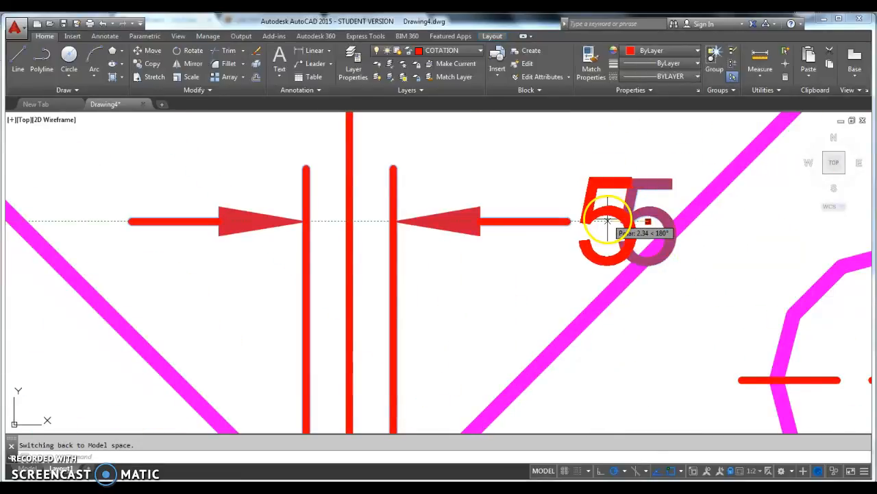
left_click(608, 221)
scroll(686, 267, "down", 4)
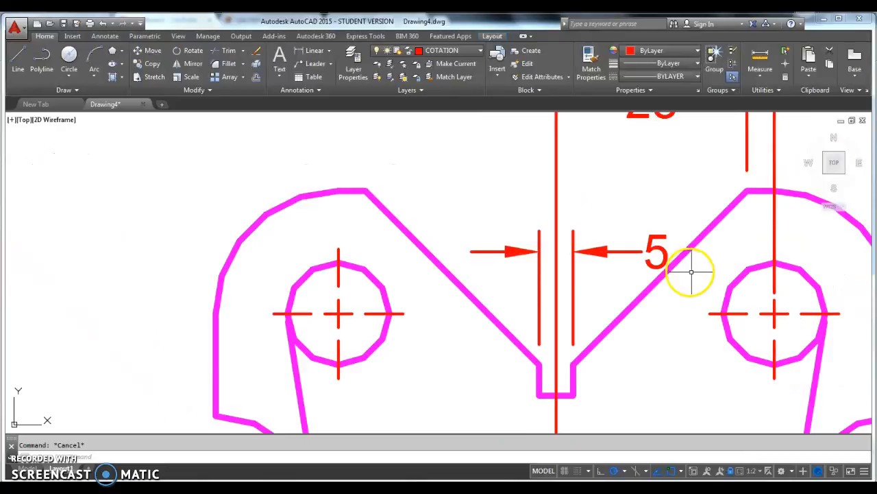
scroll(694, 265, "down", 3)
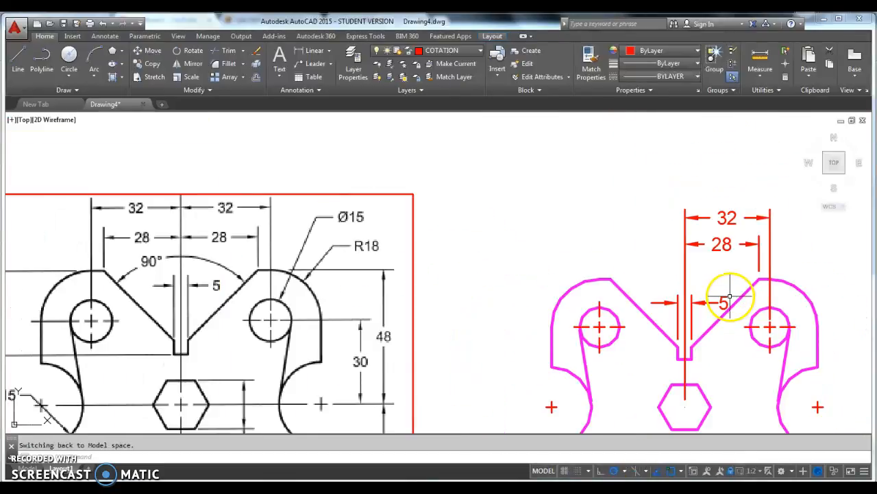
- Add an angular dimension between the V's two slanted edges, with its arc above the slot's width dimension
left_click(330, 52)
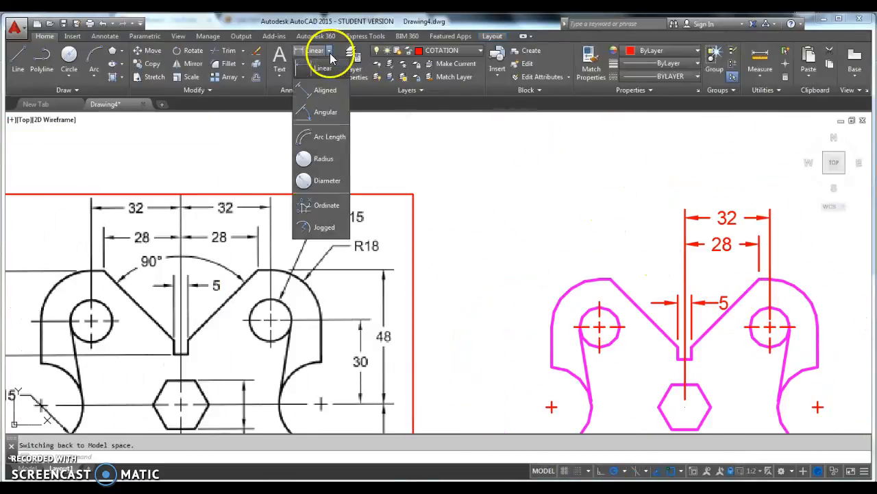
left_click(327, 114)
left_click(647, 314)
left_click(741, 299)
left_click(740, 297)
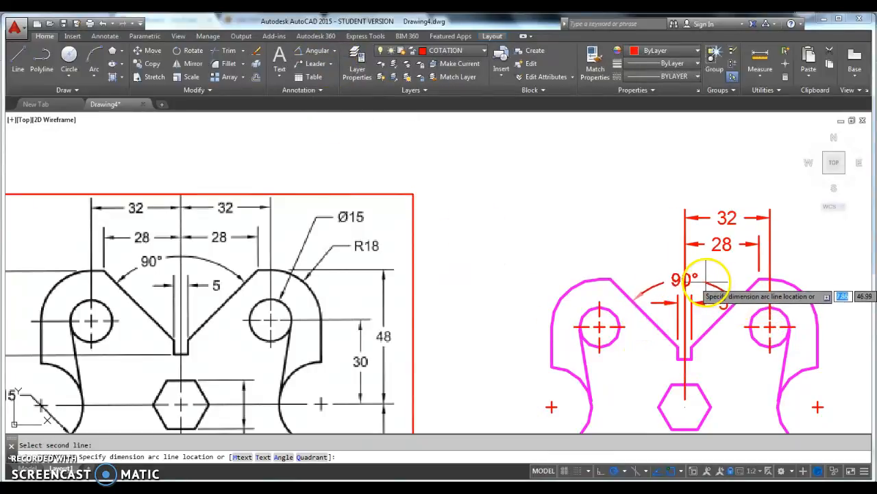
left_click(702, 276)
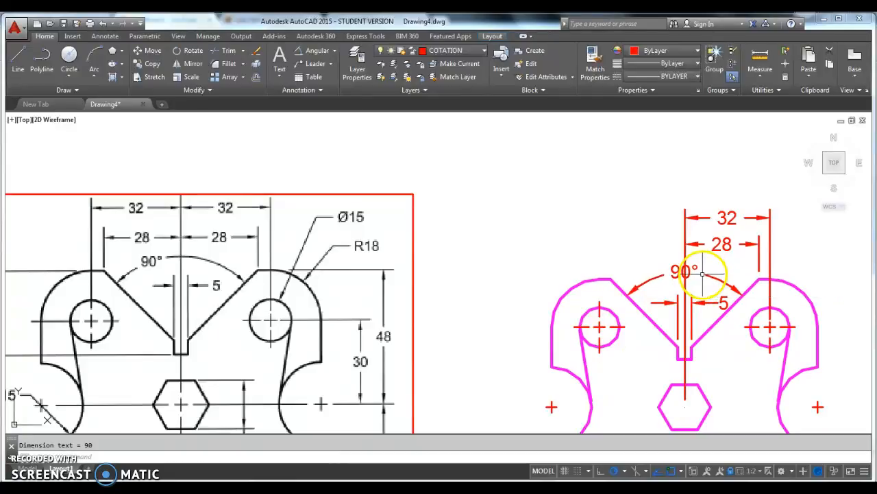
- Move only the text of the 90° dimension along its arc, to the left of the vertical centerline
scroll(697, 277, "up", 4)
left_click(711, 281)
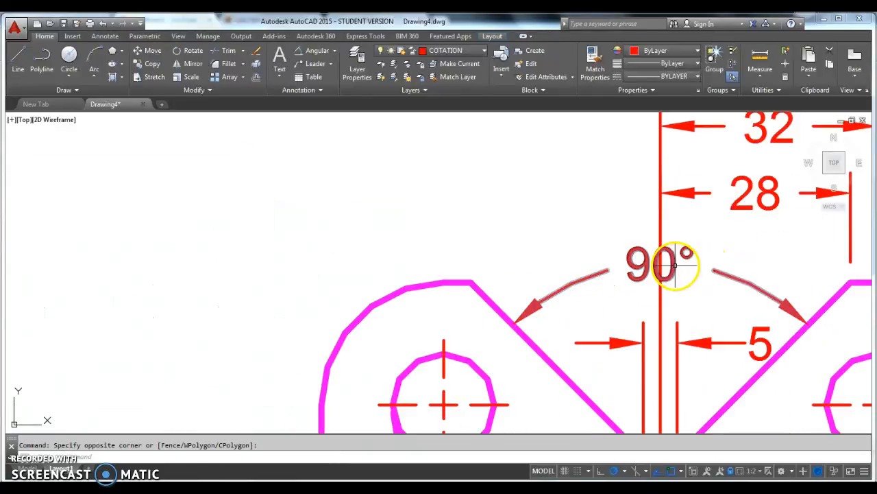
left_click(675, 264)
mouse_move(660, 264)
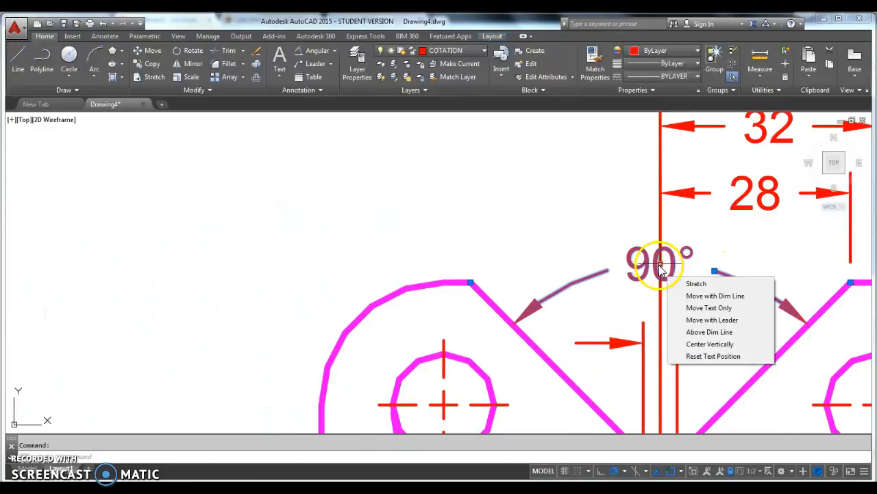
left_click(701, 309)
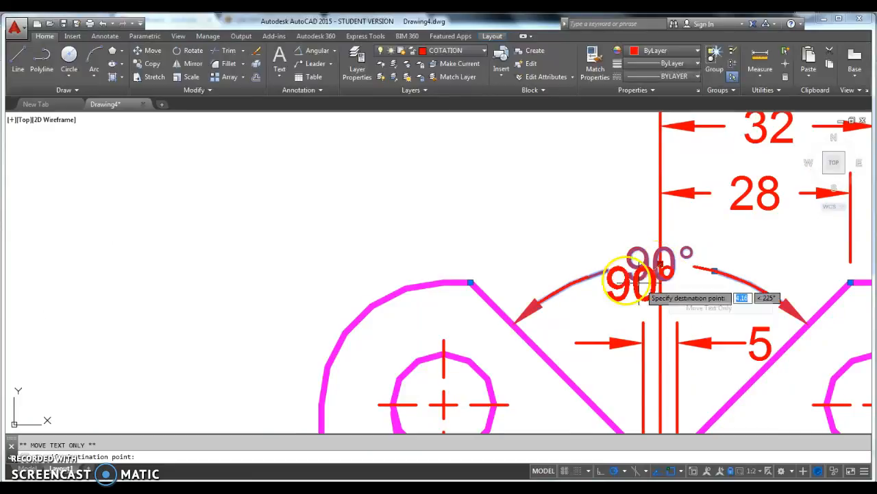
left_click(599, 281)
scroll(603, 306, "down", 6)
middle_click_drag(632, 296, 584, 236)
key("Escape")
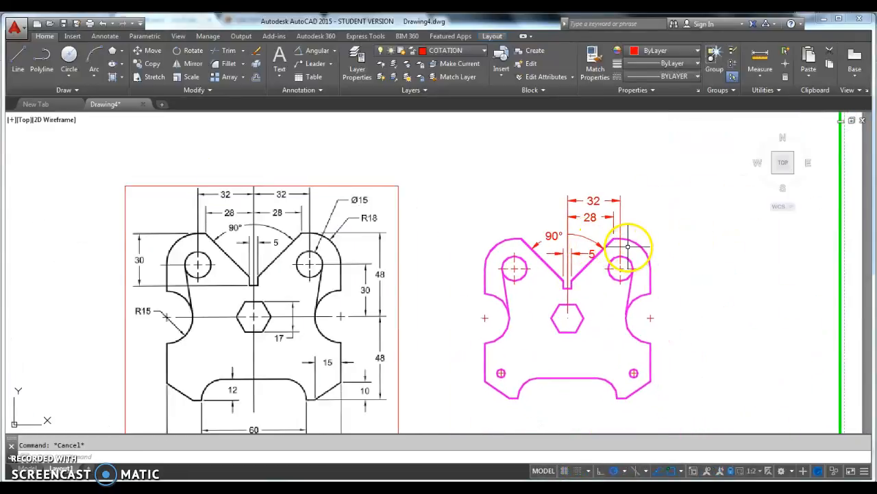
- Add a vertical linear dimension from the upper right hole's center to the hexagon's center, placed just right of the plate
scroll(637, 300, "up", 2)
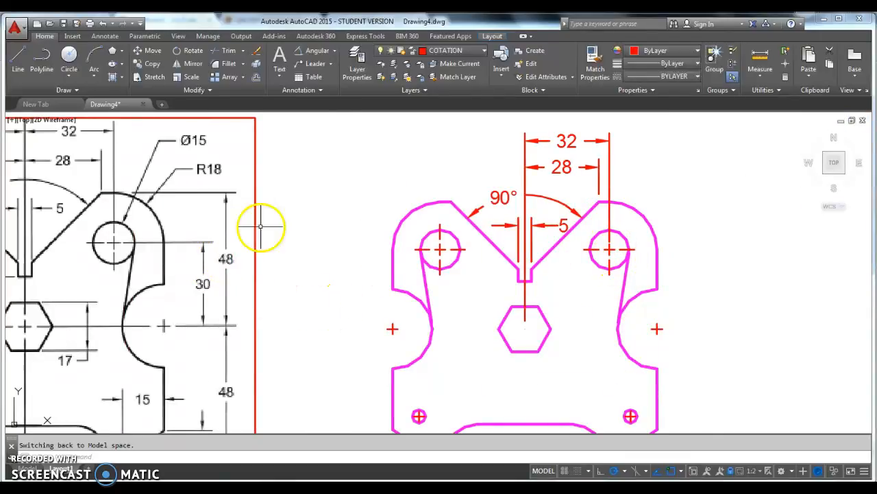
left_click(333, 50)
left_click(328, 71)
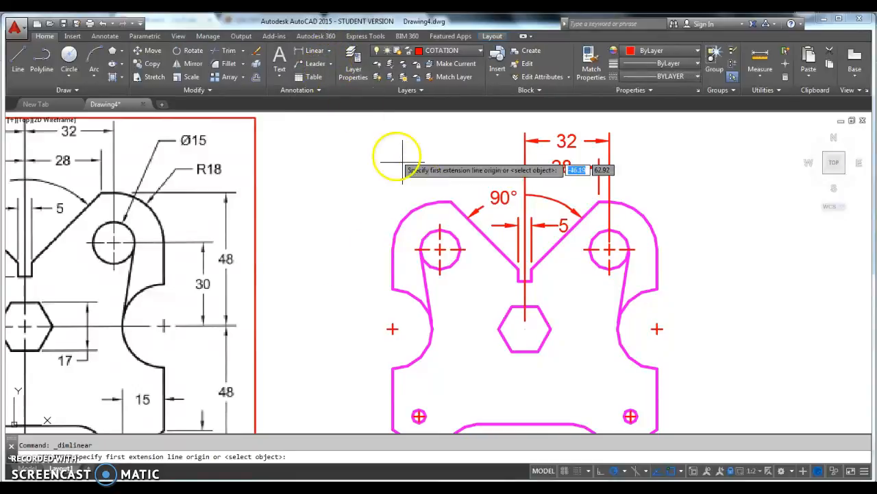
scroll(613, 260, "up", 5)
left_click(569, 204)
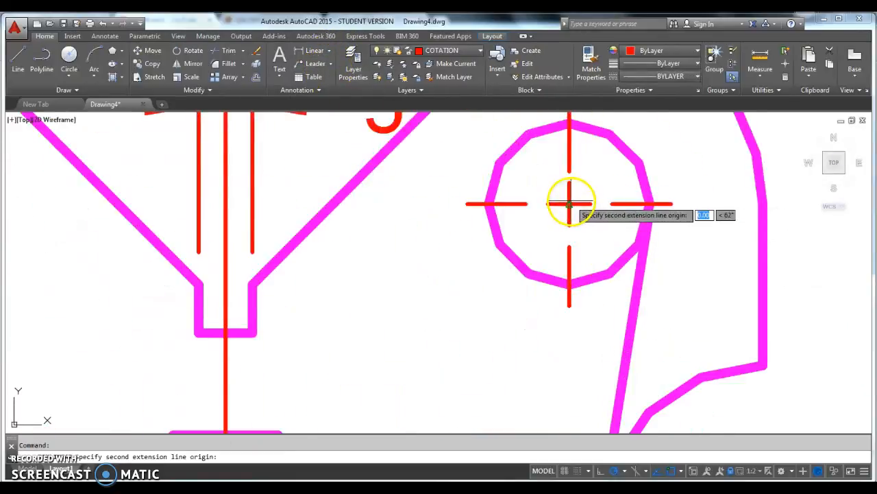
scroll(617, 219, "down", 6)
scroll(565, 260, "up", 6)
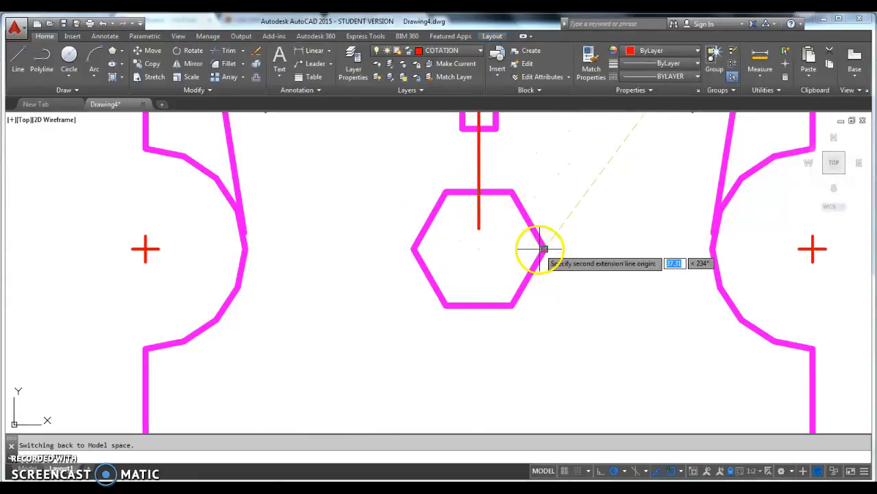
scroll(480, 249, "down", 5)
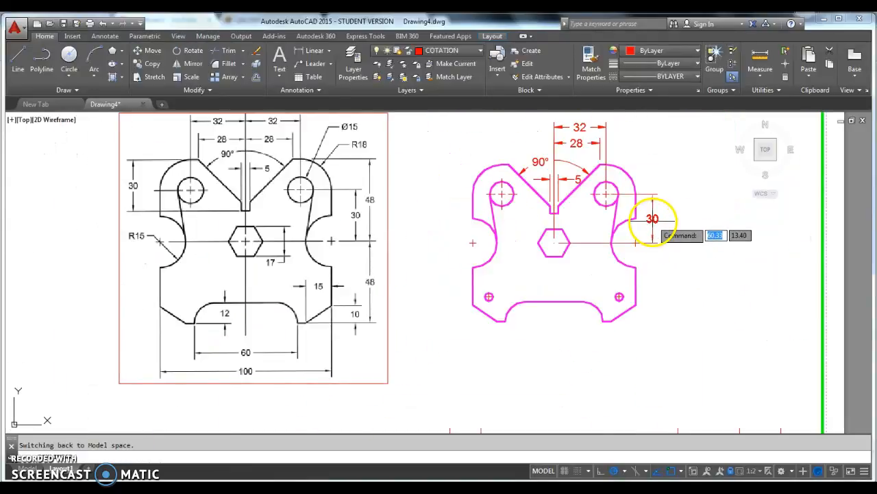
left_click(652, 219)
key("Return")
scroll(617, 172, "up", 5)
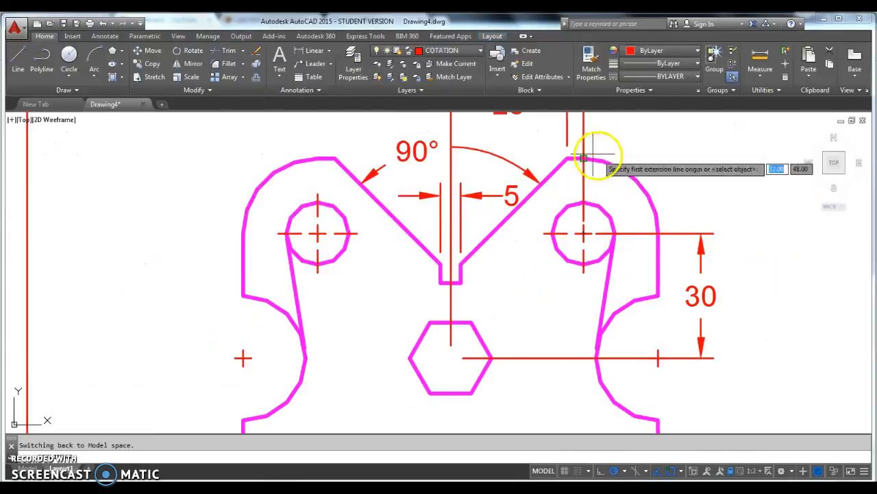
left_click(575, 159)
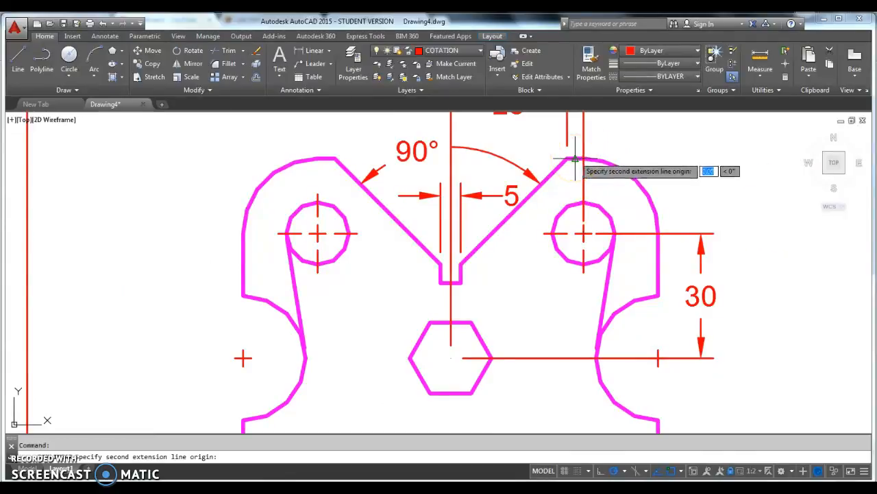
scroll(721, 167, "down", 4)
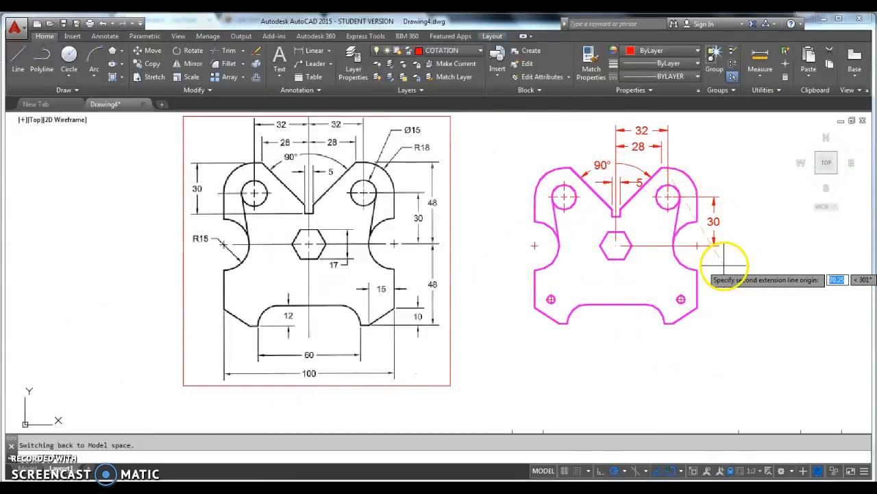
key("Escape")
- Add a vertical linear dimension from the plate's top edge above the right hole to the hexagon's right corner, outside the 30 dimension
scroll(676, 168, "up", 4)
key("Return")
scroll(687, 159, "up", 5)
left_click(617, 202)
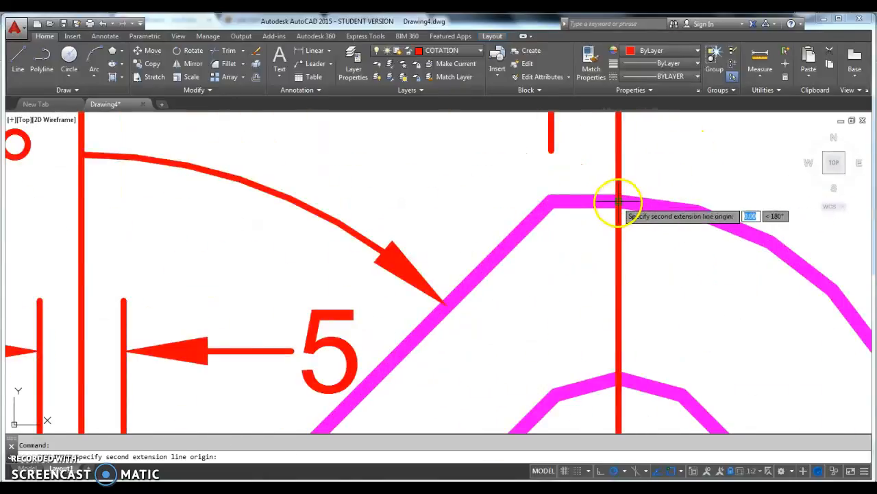
scroll(617, 202, "down", 6)
scroll(651, 180, "down", 5)
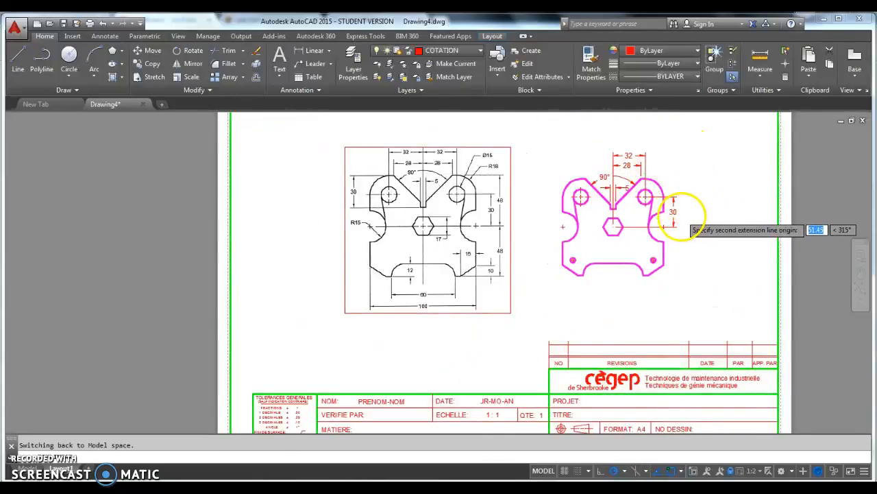
scroll(665, 226, "up", 3)
scroll(610, 225, "up", 4)
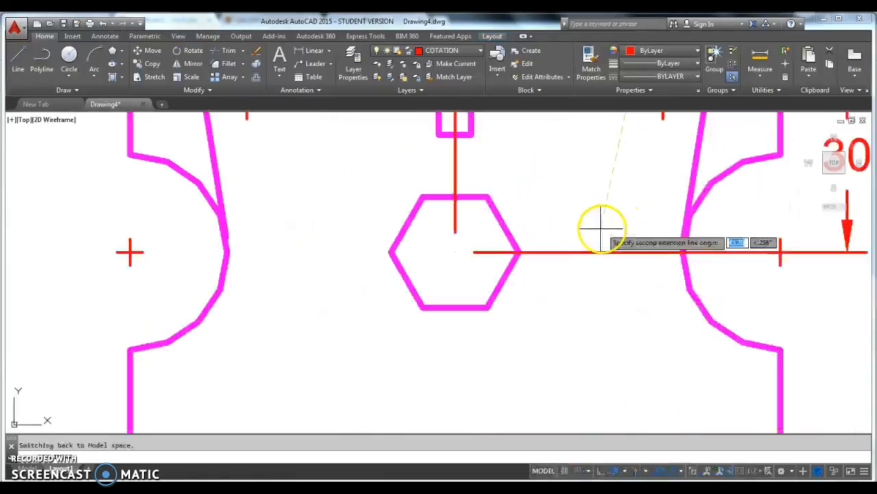
left_click(519, 251)
scroll(568, 251, "down", 5)
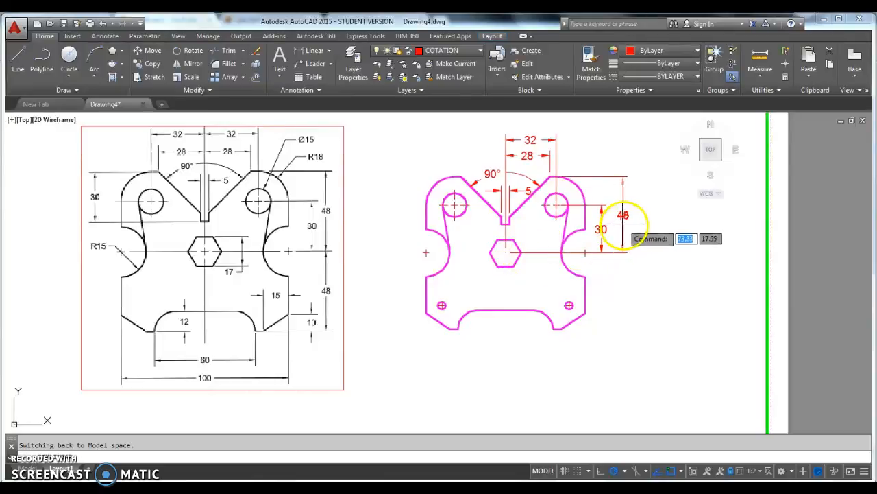
left_click(620, 219)
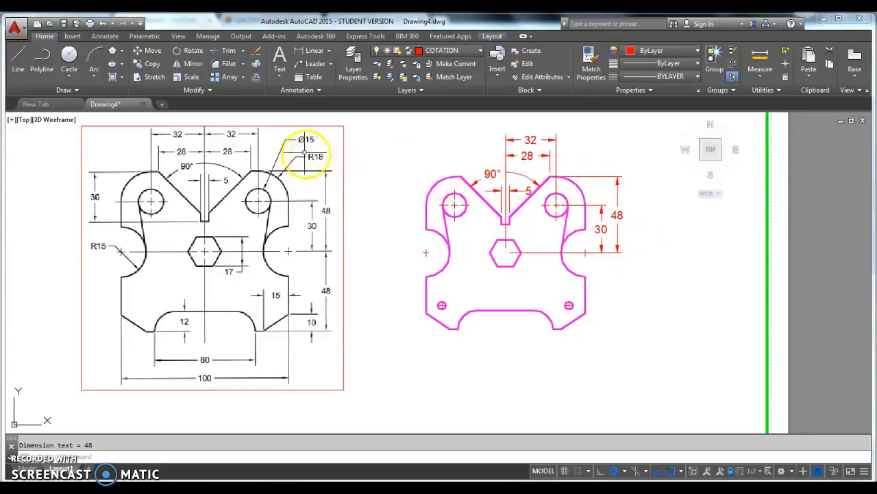
key("Escape")
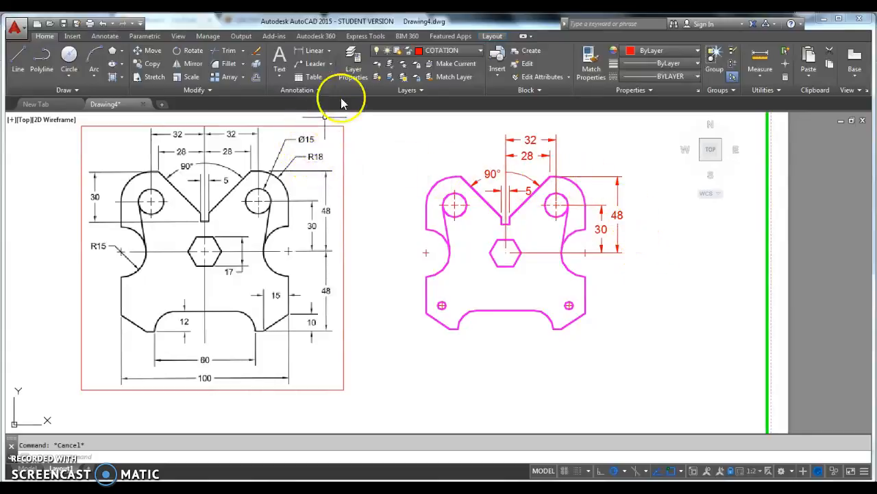
- Add a diameter dimension to the upper right hole, with its text above and to the right of the plate
left_click(329, 50)
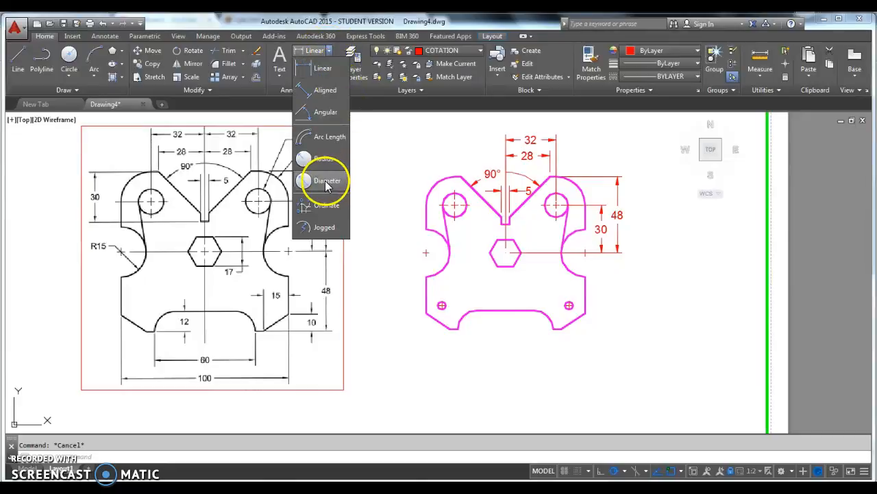
left_click(326, 181)
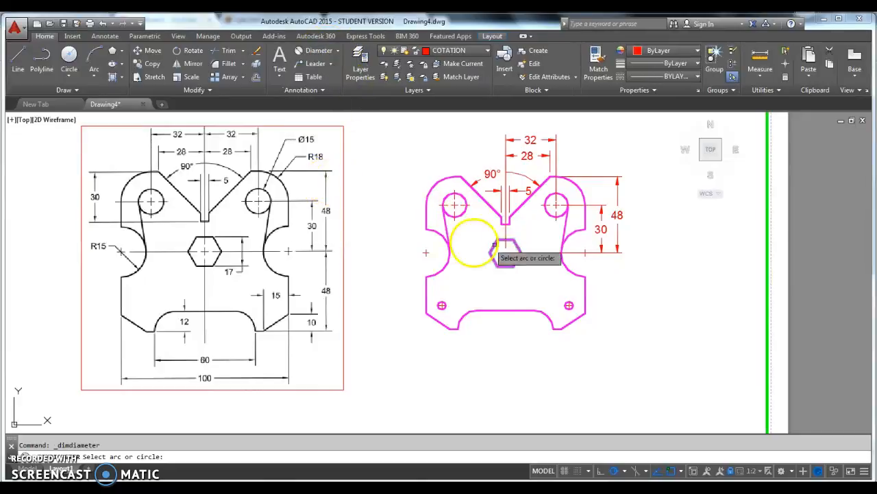
left_click(561, 198)
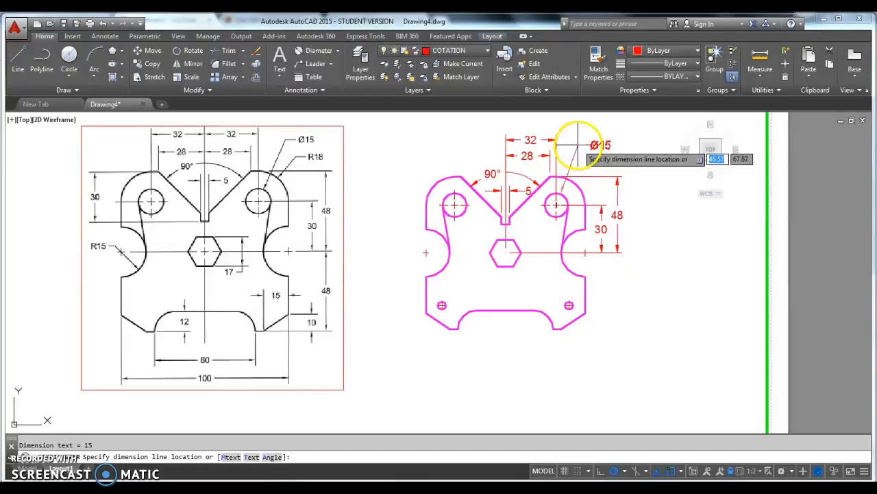
left_click(579, 142)
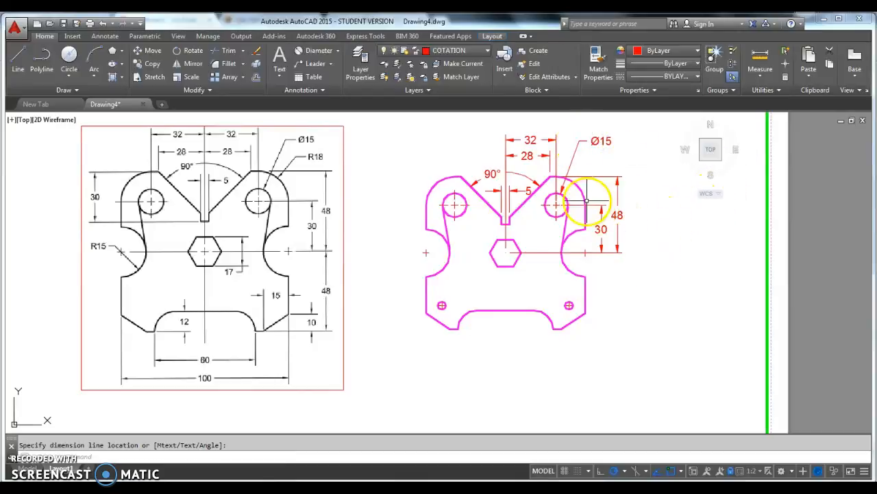
- Add 2X on a second line under the hole's Ø15 dimension text and justify the text Middle Left
middle_click_drag(599, 165, 623, 169)
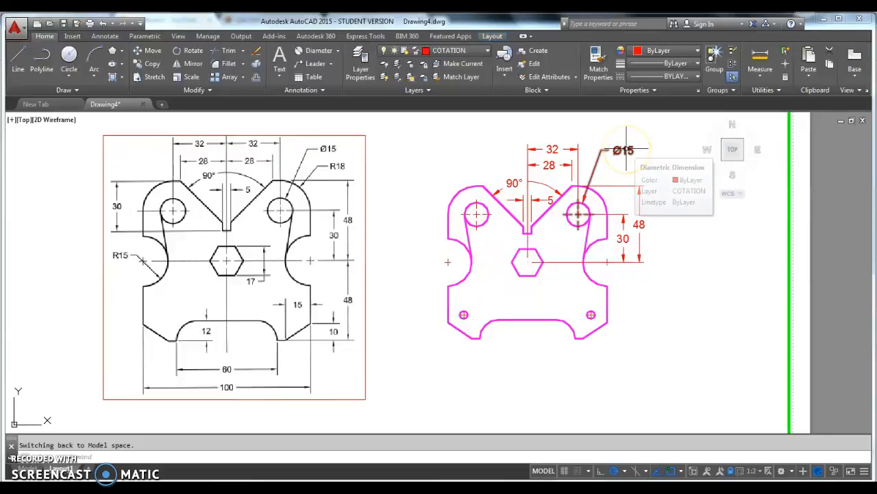
double_click(625, 151)
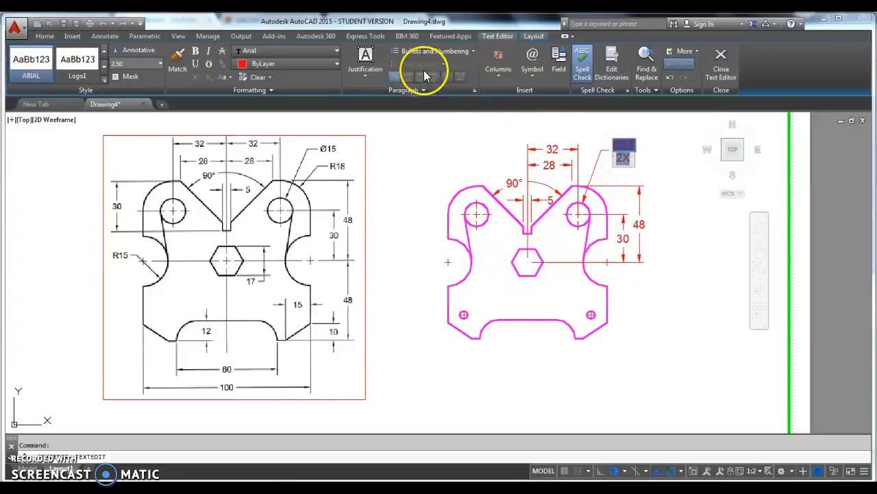
left_click(369, 74)
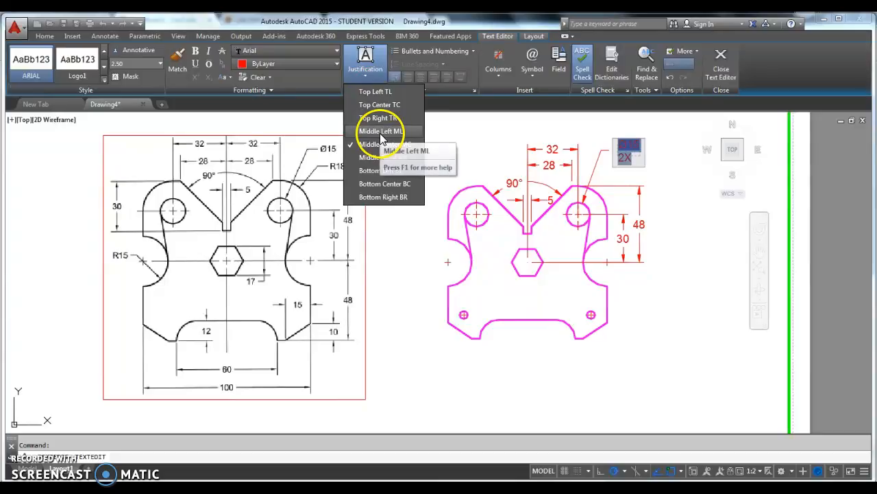
left_click(381, 132)
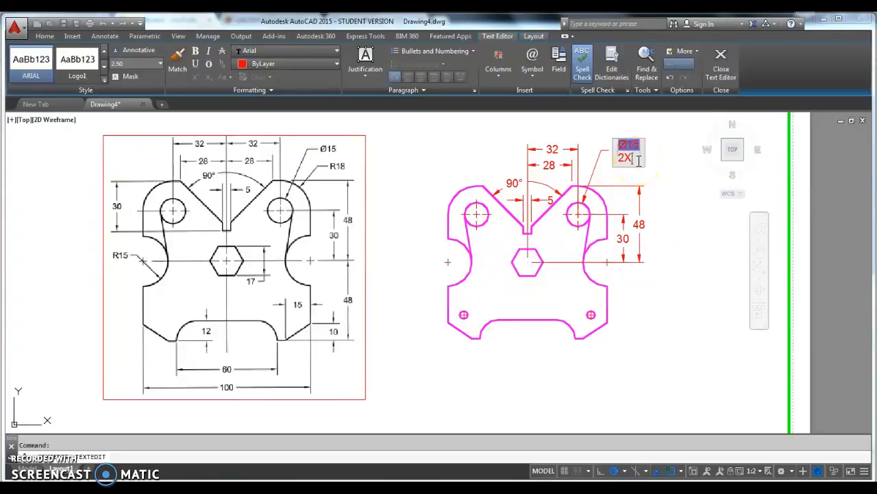
left_click(534, 80)
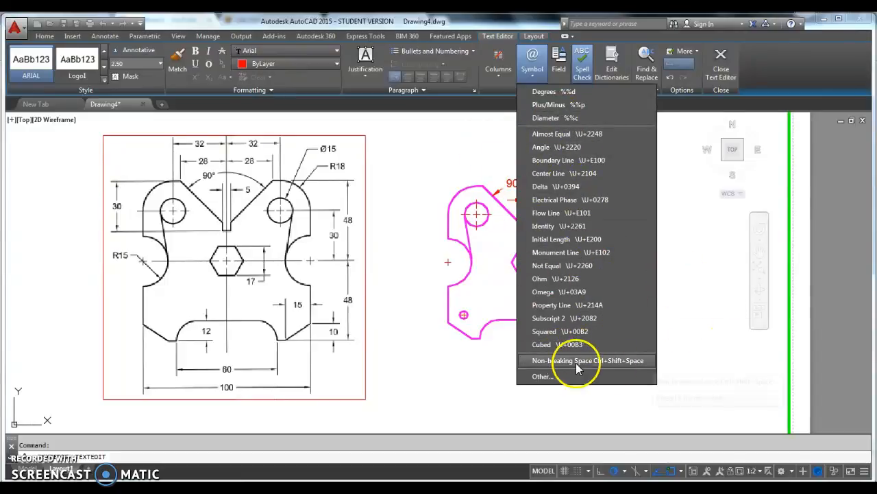
left_click(423, 175)
left_click(672, 192)
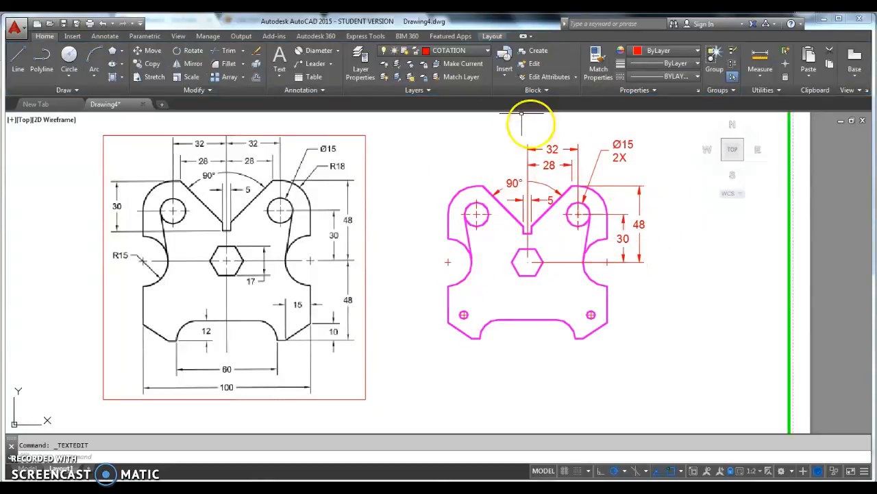
- Add a radius dimension to the plate's upper right outer arc, with its text below the Ø15 2X callout
left_click(336, 57)
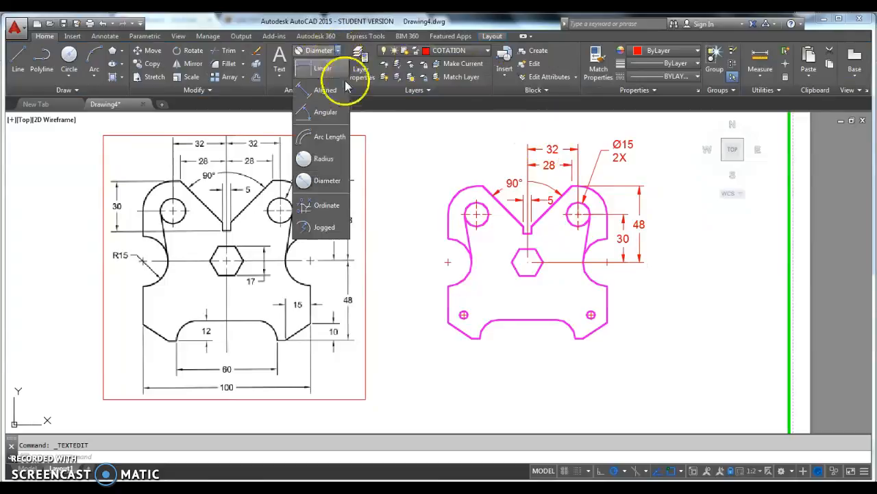
left_click(326, 160)
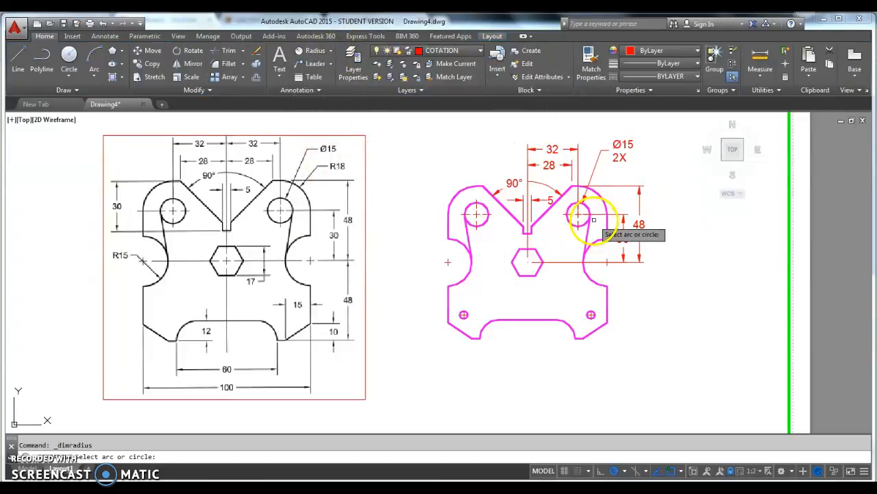
scroll(591, 216, "up", 4)
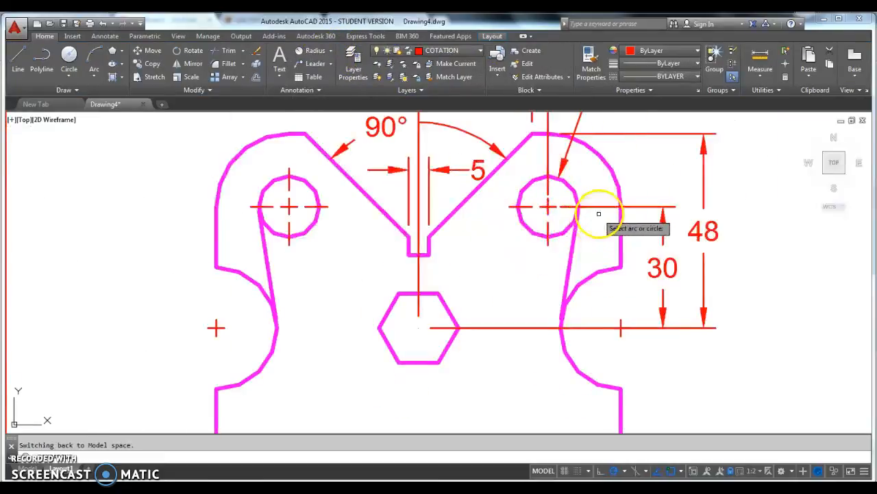
left_click(612, 168)
scroll(594, 252, "down", 8)
scroll(607, 233, "up", 6)
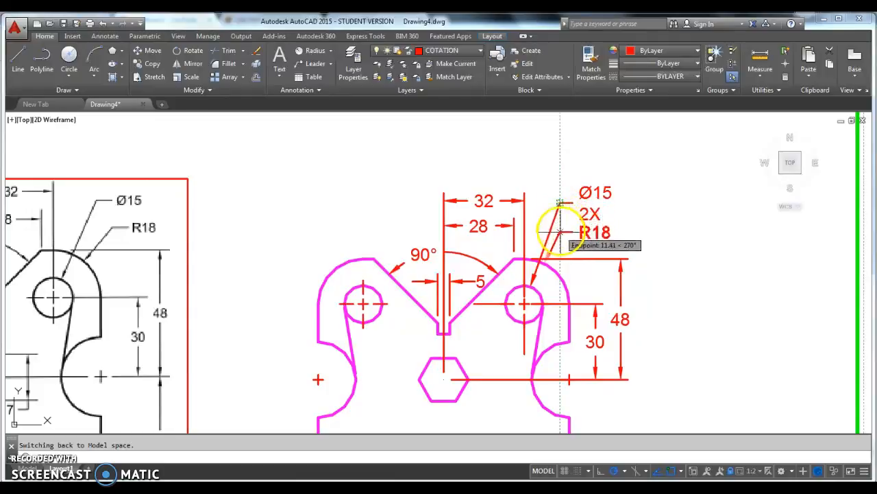
left_click(563, 238)
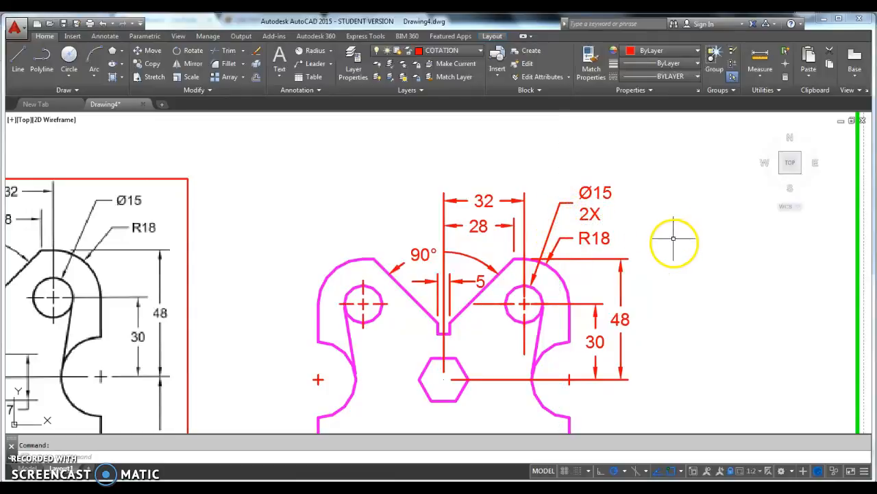
- Add a radius dimension to the plate's left concave arc, with its text outside the plate on the left
scroll(623, 239, "down", 5)
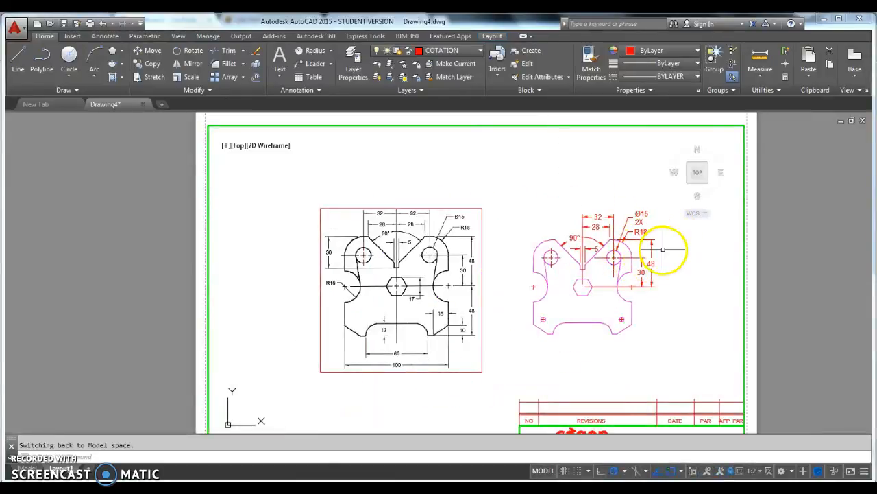
mouse_move(680, 314)
middle_mouse_down()
mouse_move(676, 294)
mouse_move(647, 284)
middle_mouse_up()
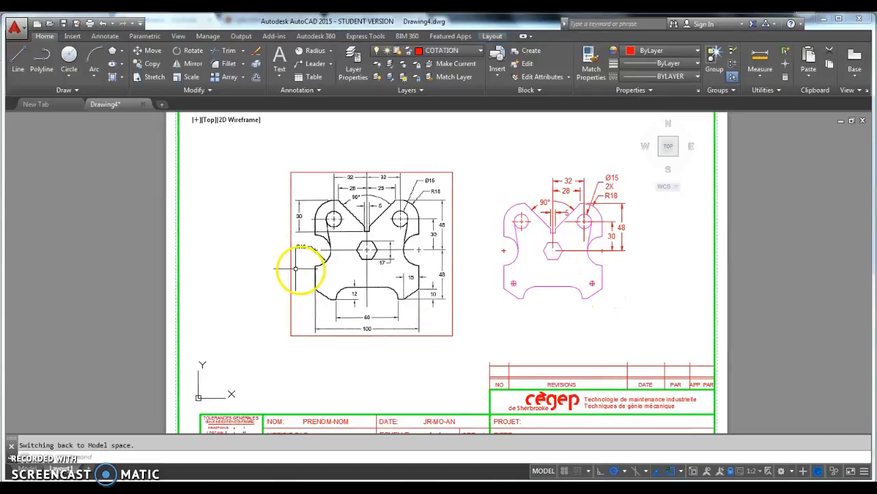
left_click(310, 50)
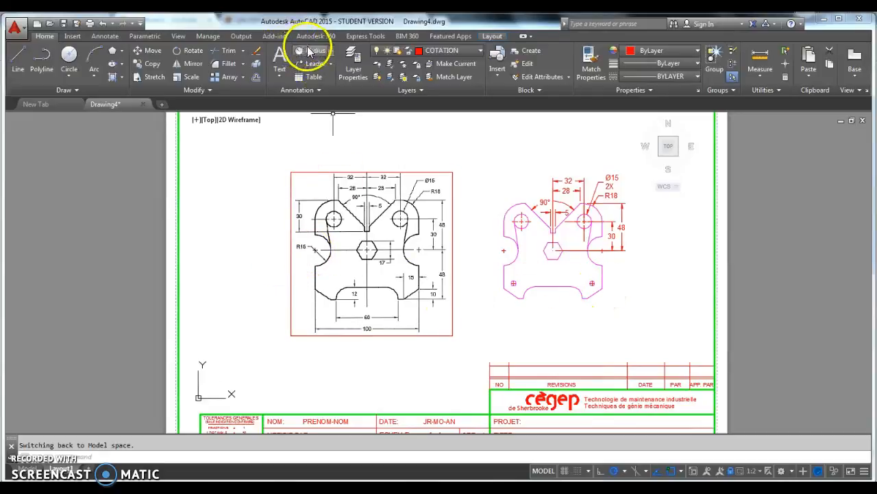
scroll(501, 270, "up", 4)
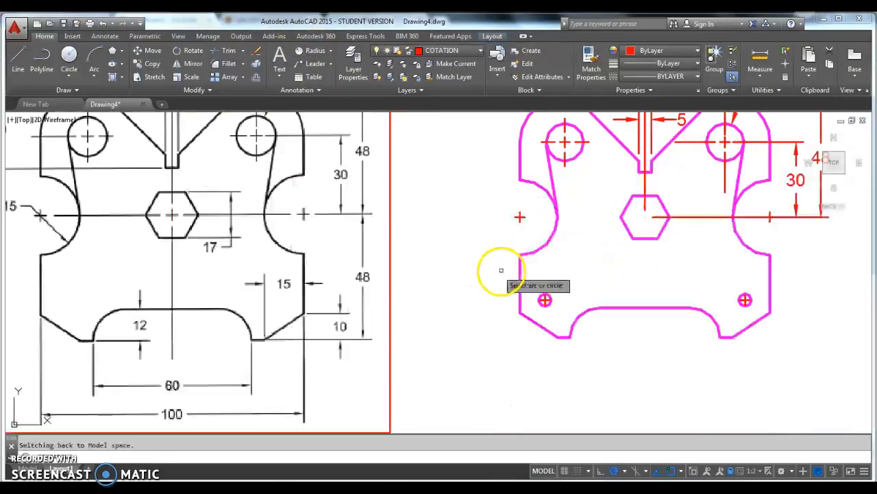
left_click(530, 248)
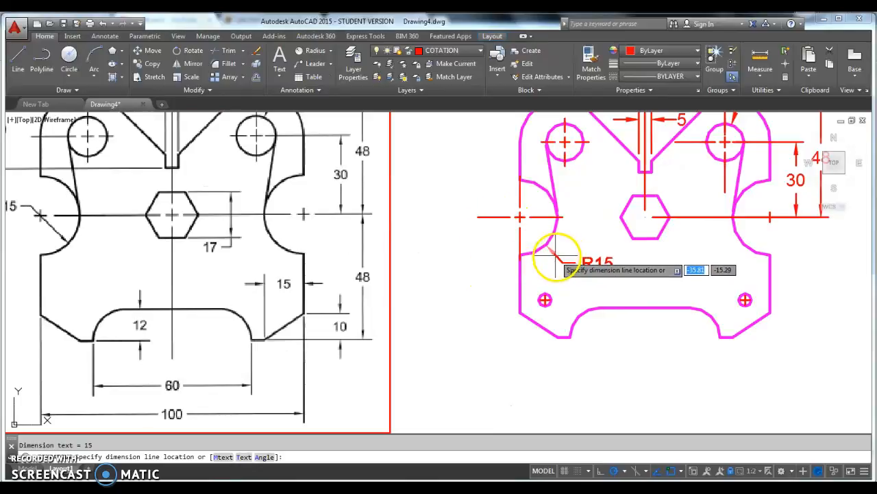
left_click(525, 232)
scroll(470, 281, "down", 2)
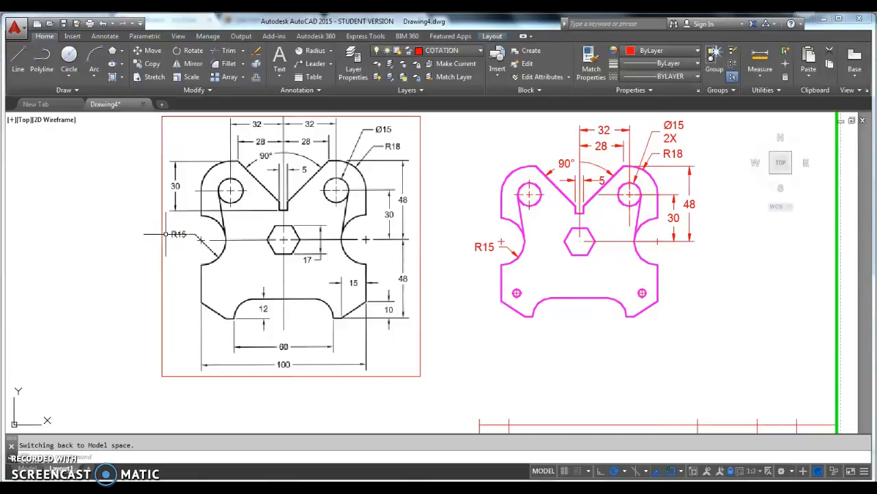
- Delete the framed reference drawing image beside the magenta plate
middle_click_drag(722, 290, 678, 320)
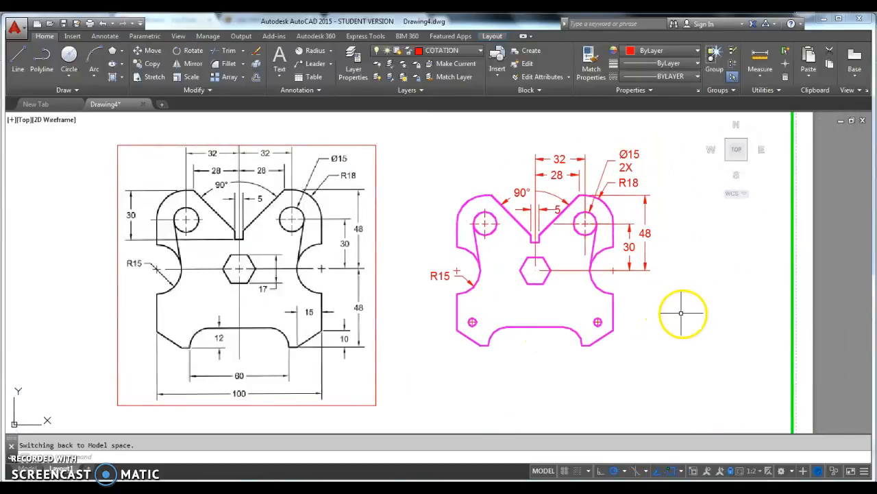
scroll(606, 275, "down", 3)
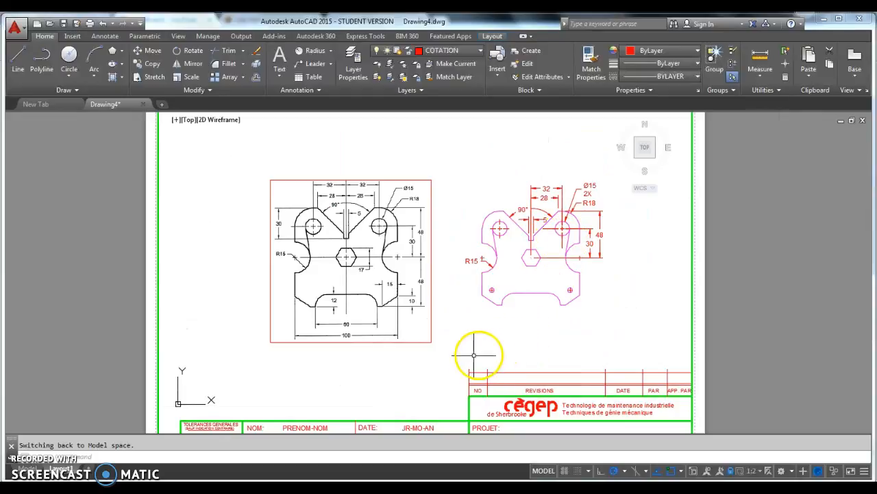
middle_click_drag(549, 320, 542, 294)
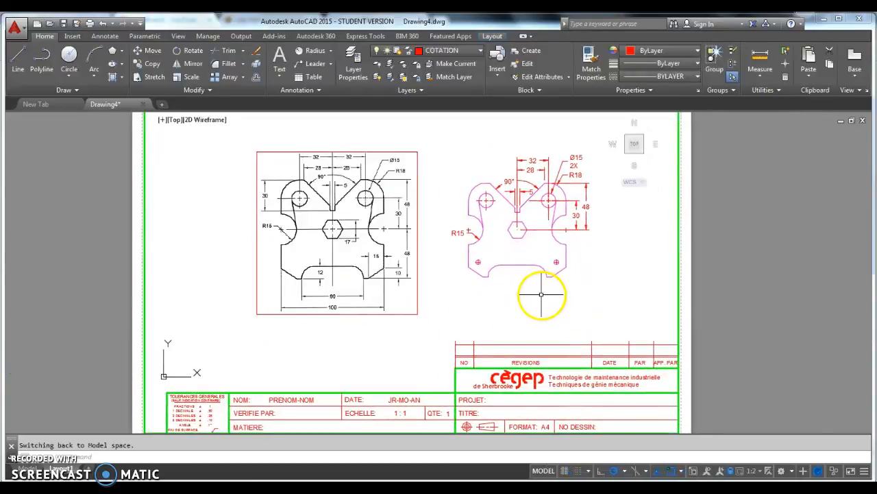
scroll(737, 244, "down", 2)
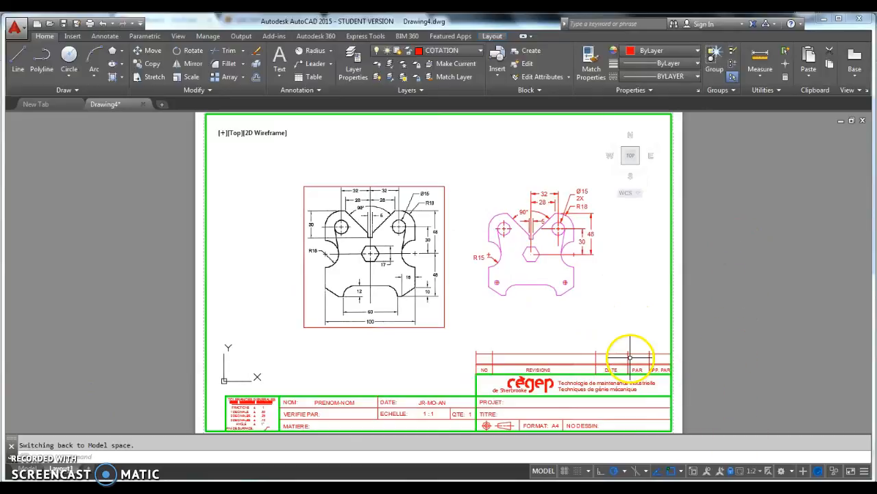
left_click(446, 332)
left_click(442, 313)
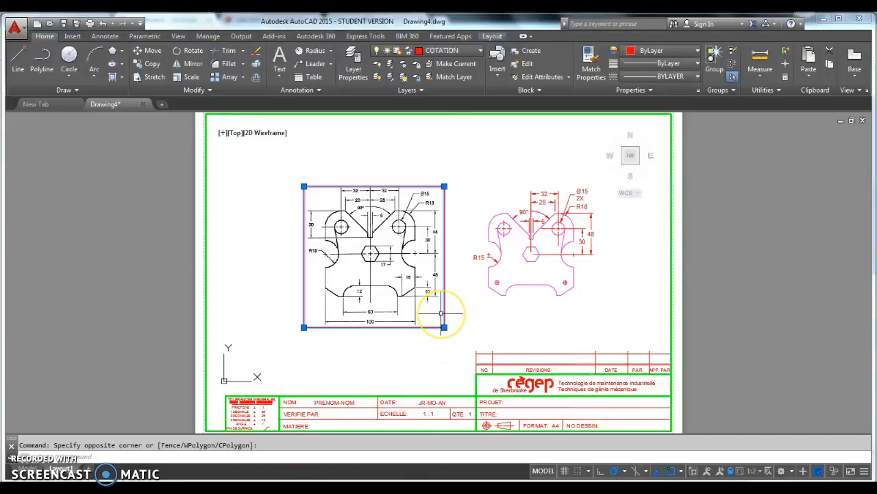
key("Delete")
- Center the plate in the layout viewport and set the viewport scale to 1:1
middle_click_drag(470, 308, 490, 323)
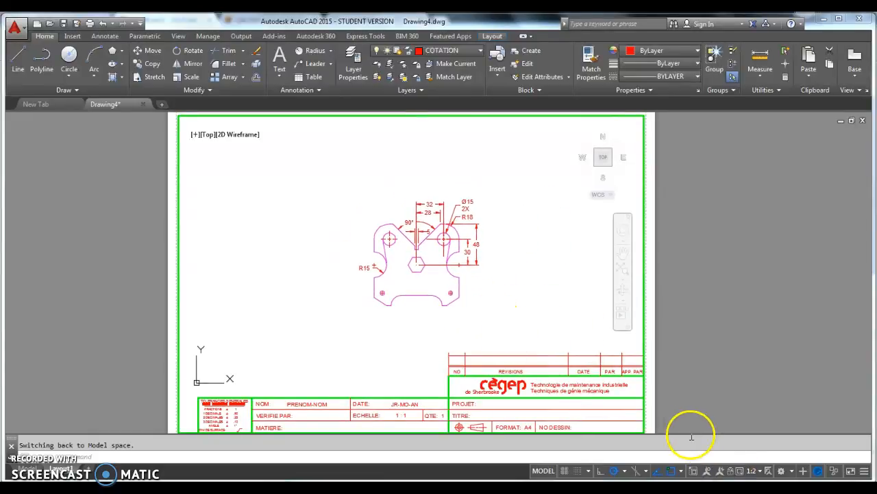
left_click(752, 471)
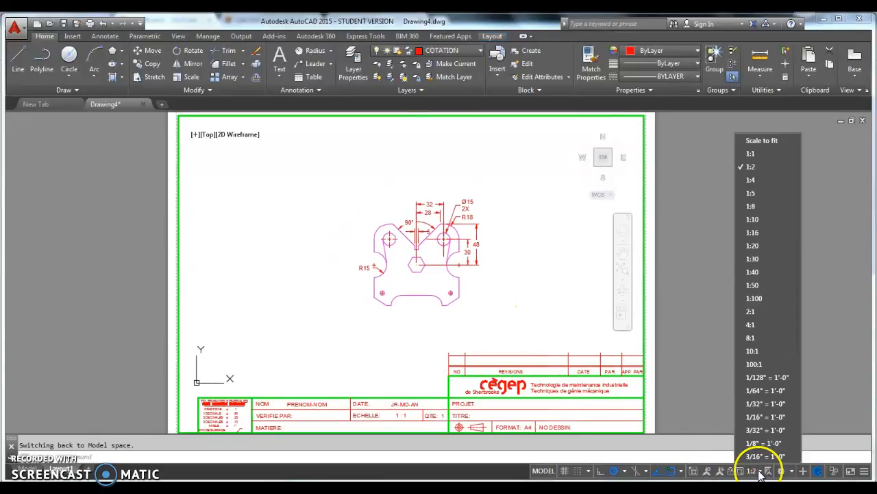
left_click(757, 155)
middle_click_drag(554, 280, 540, 272)
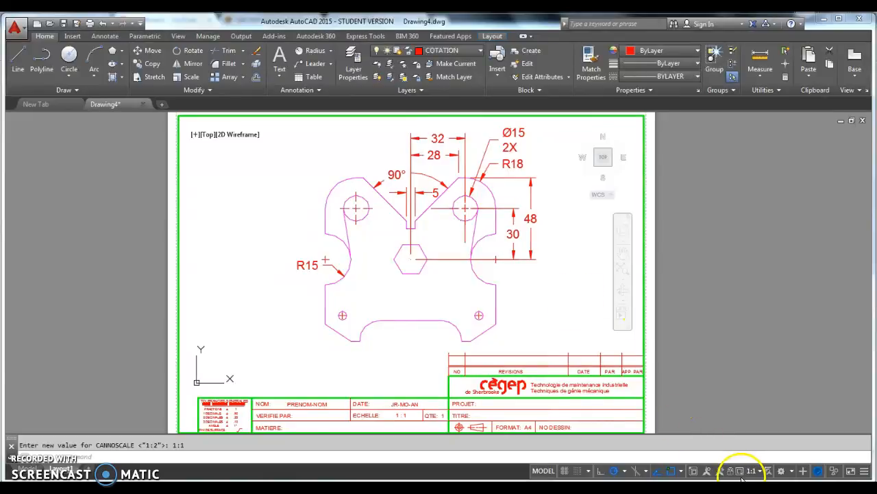
middle_click_drag(742, 241, 769, 265)
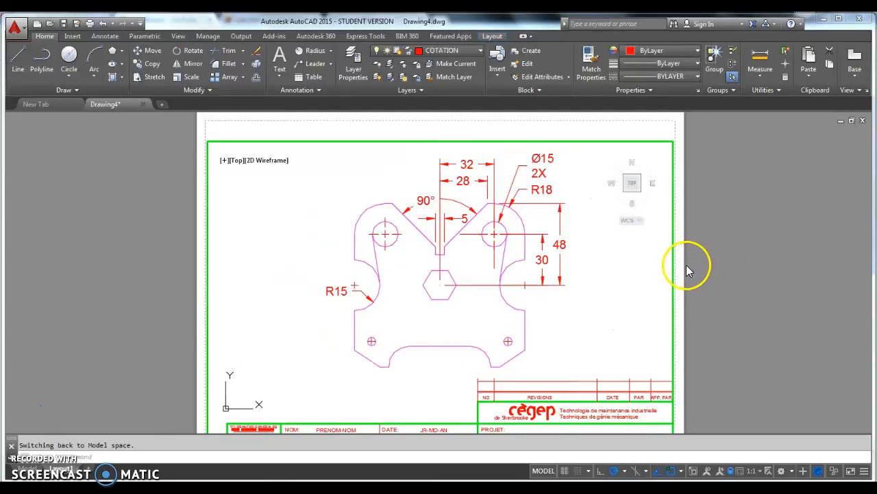
- Select all the plate's dimensions with Select Similar, starting from the R15, 90° and 32 dimensions
left_click(305, 227)
left_click(290, 218)
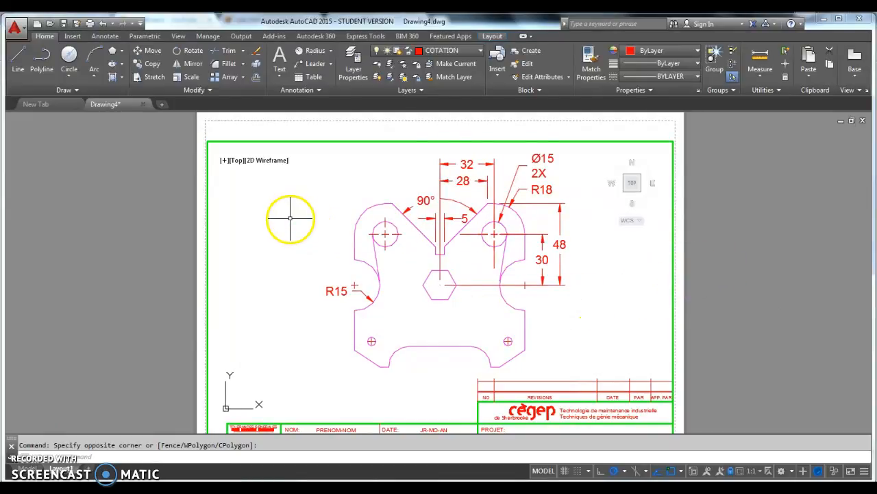
left_click(332, 292)
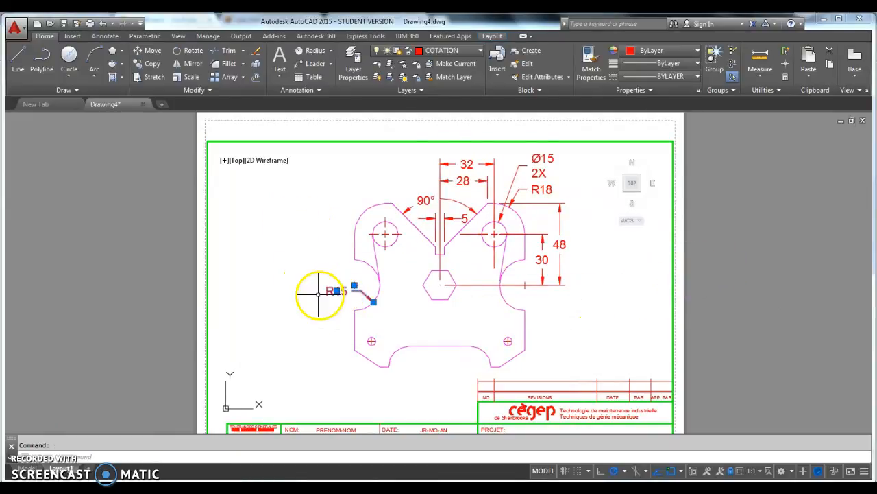
right_click(334, 292)
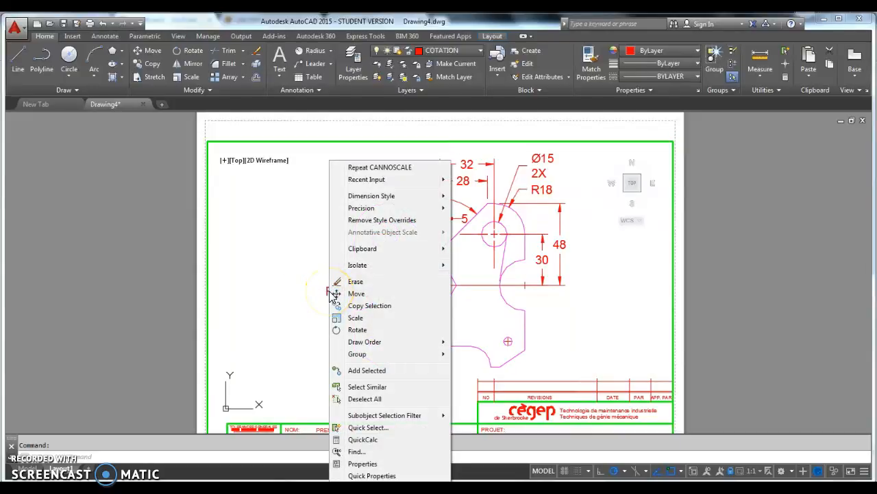
left_click(367, 386)
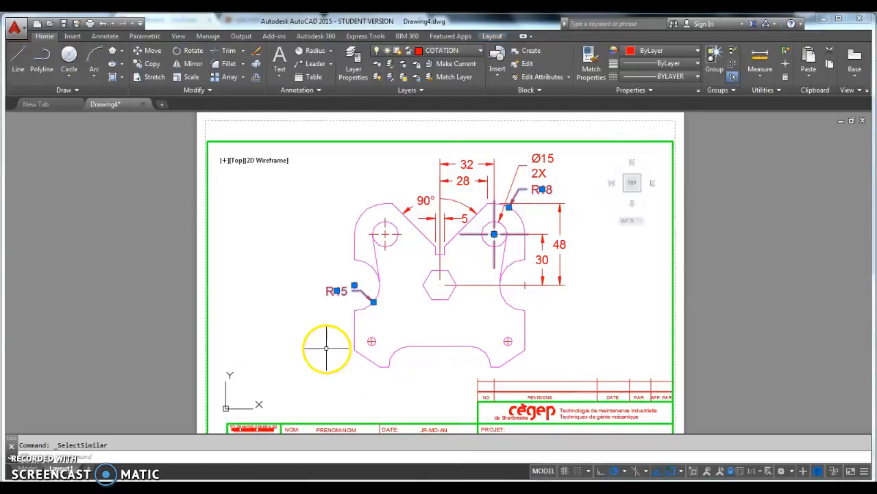
left_click(429, 203)
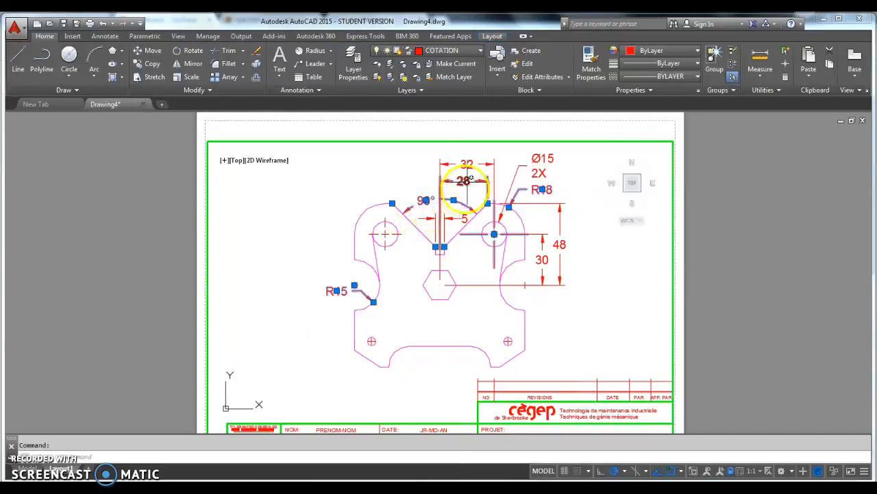
left_click(475, 161)
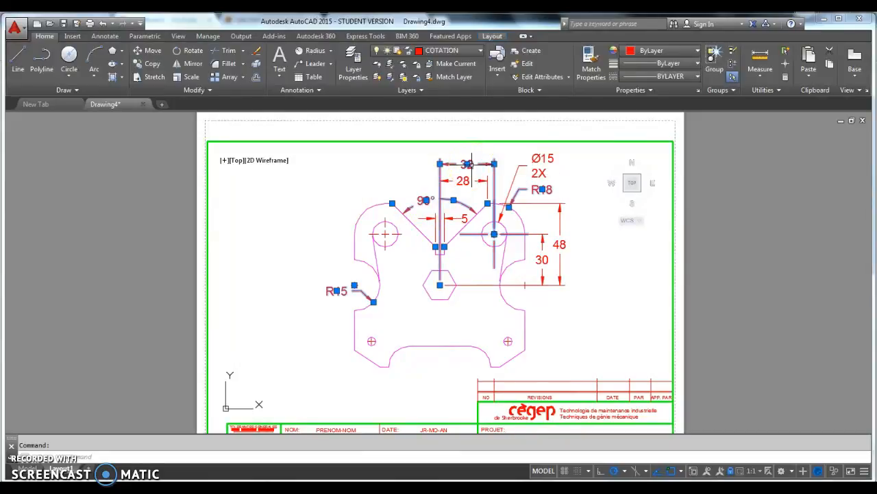
right_click(473, 166)
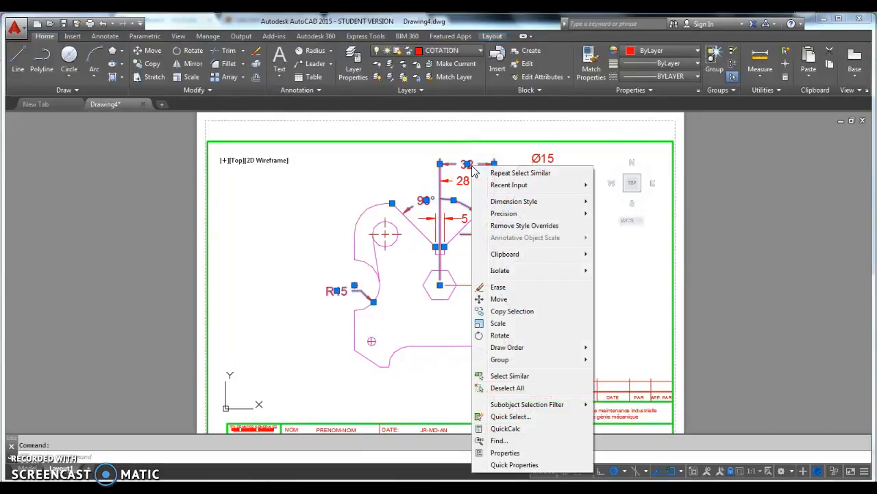
left_click(510, 376)
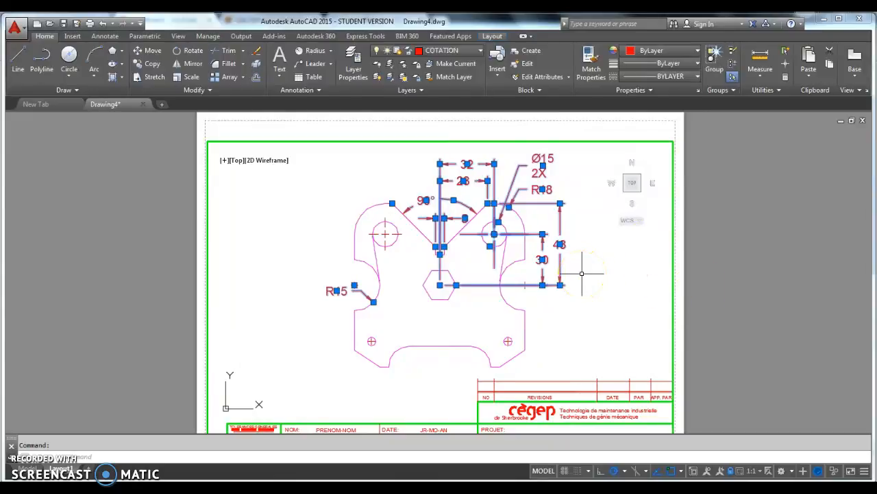
- Set the overall dimension scale of the selected dimensions to 1 in their properties
type("pri")
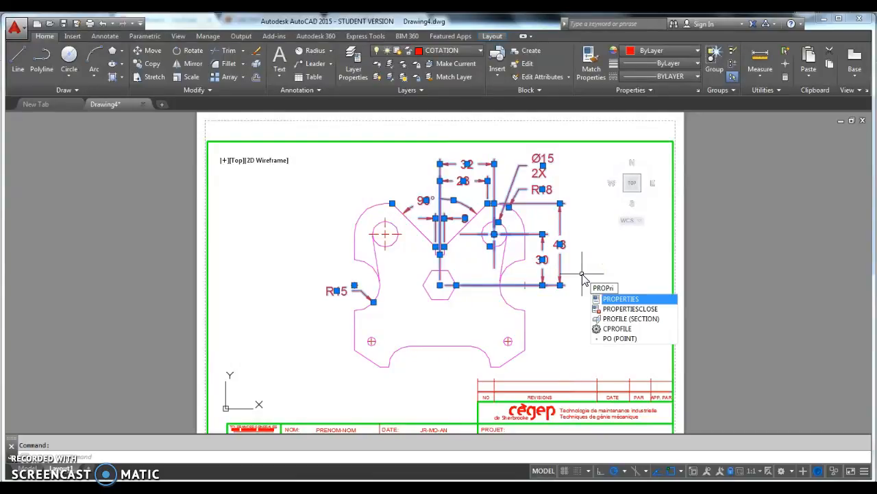
key("Return")
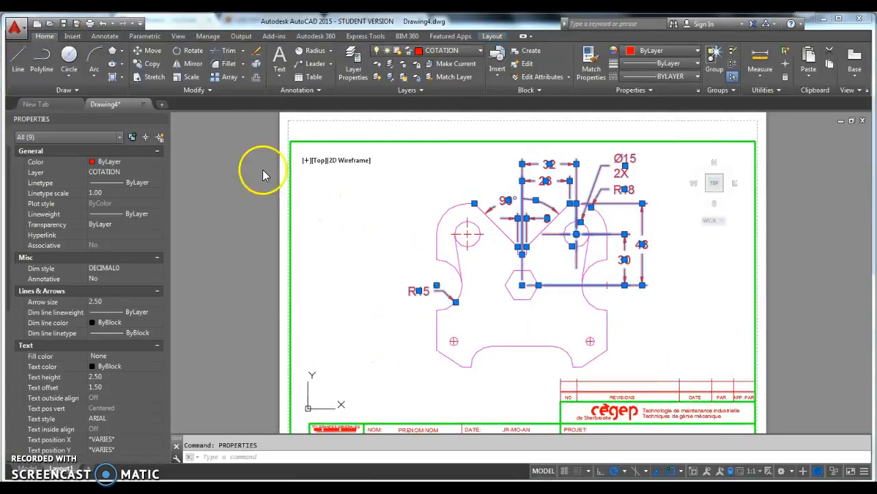
mouse_move(10, 122)
left_mouse_down()
mouse_move(24, 113)
mouse_move(234, 141)
left_mouse_up()
mouse_move(185, 185)
left_mouse_down()
mouse_move(19, 185)
mouse_move(24, 176)
left_mouse_up()
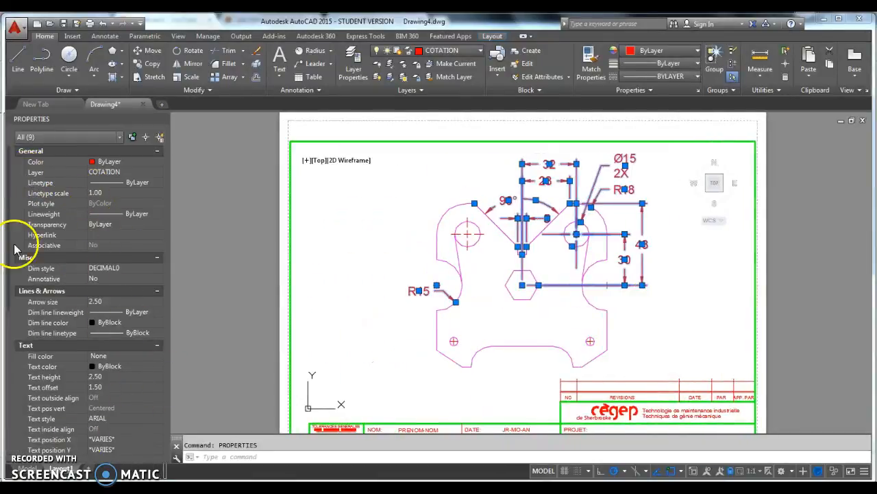
scroll(8, 238, "down", 5)
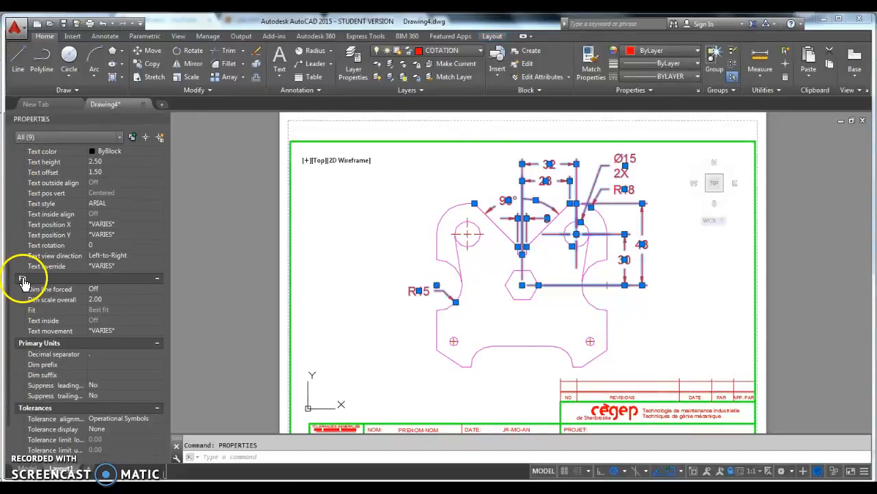
left_click(116, 300)
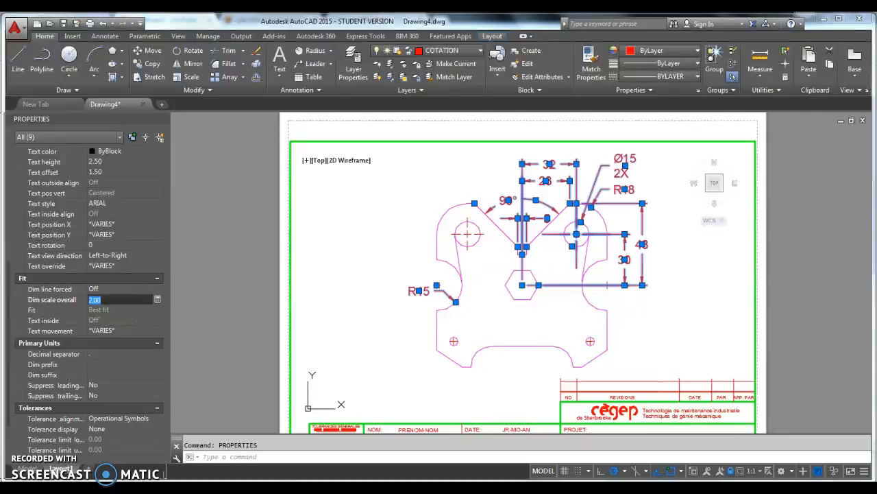
type("1")
key("Return")
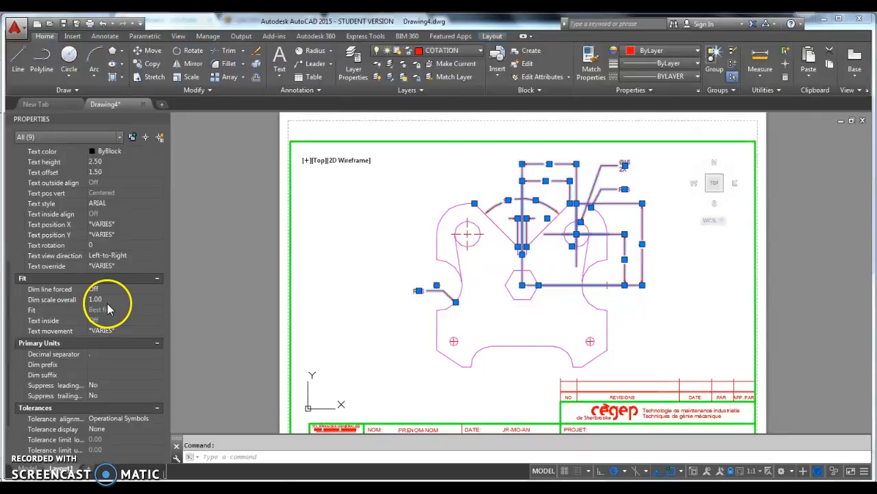
left_click(391, 235)
left_click(366, 219)
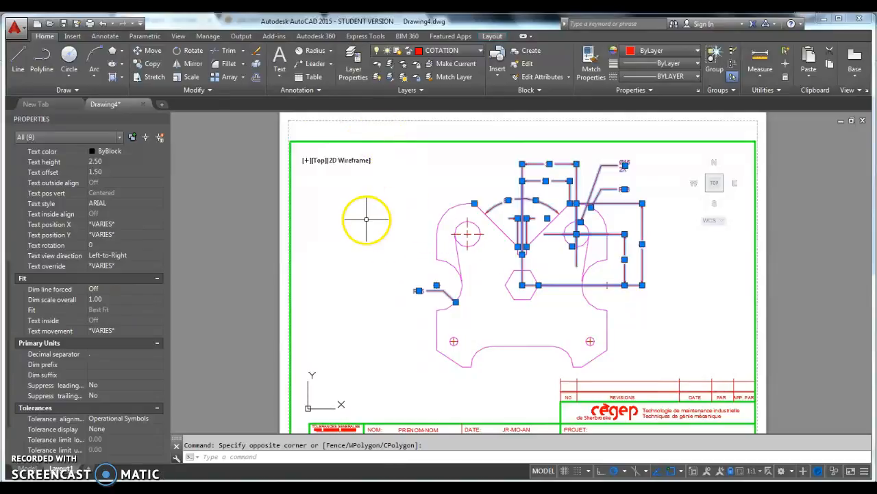
- Clear the selection and inspect the R18 radial dimension with its center lines across the plate's upper-right hole
key("Escape")
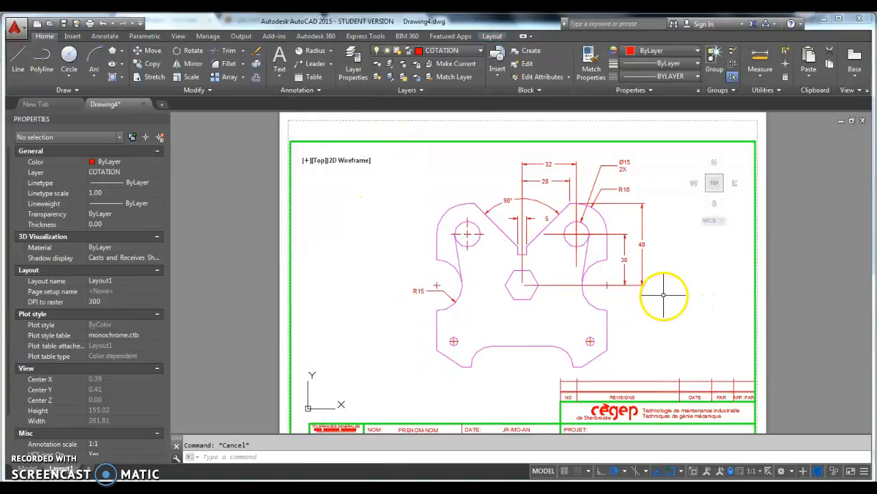
middle_click_drag(711, 295, 684, 291)
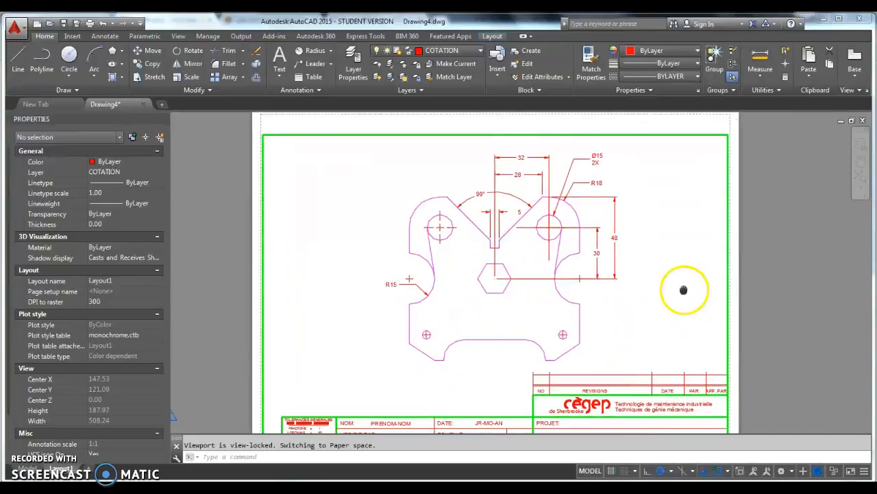
scroll(559, 229, "up", 3)
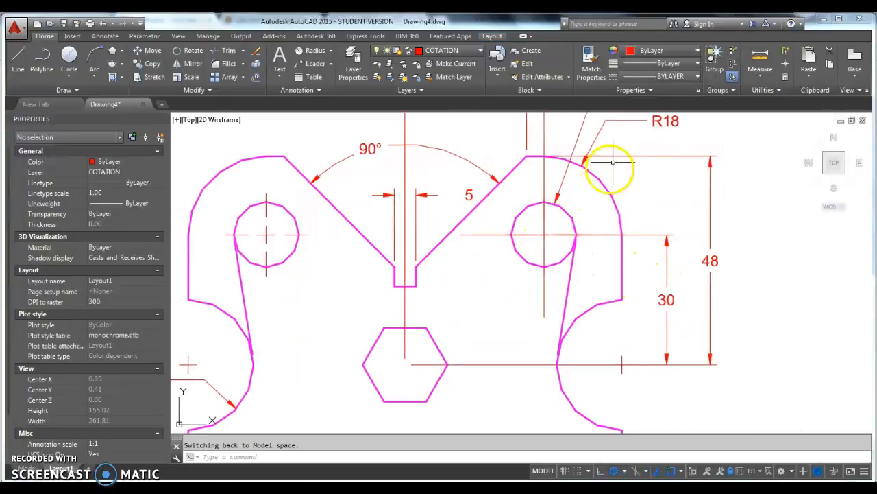
left_click(543, 259)
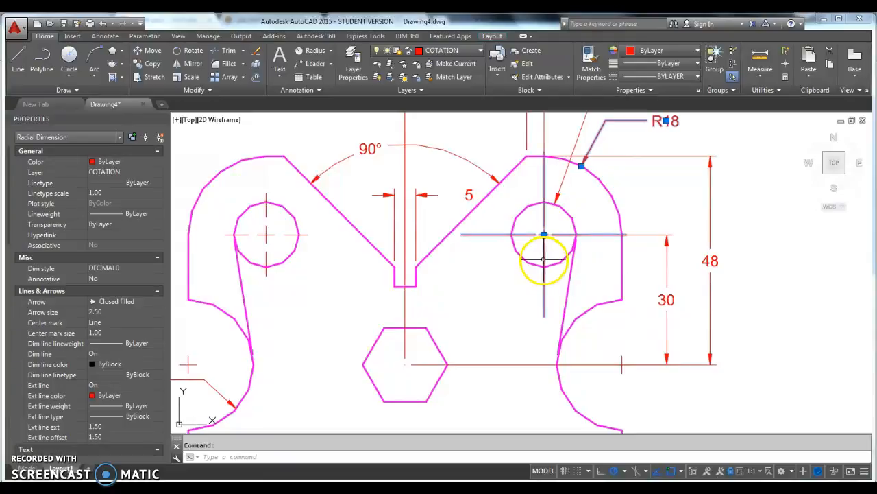
middle_click_drag(709, 212, 696, 257)
double_click(696, 257)
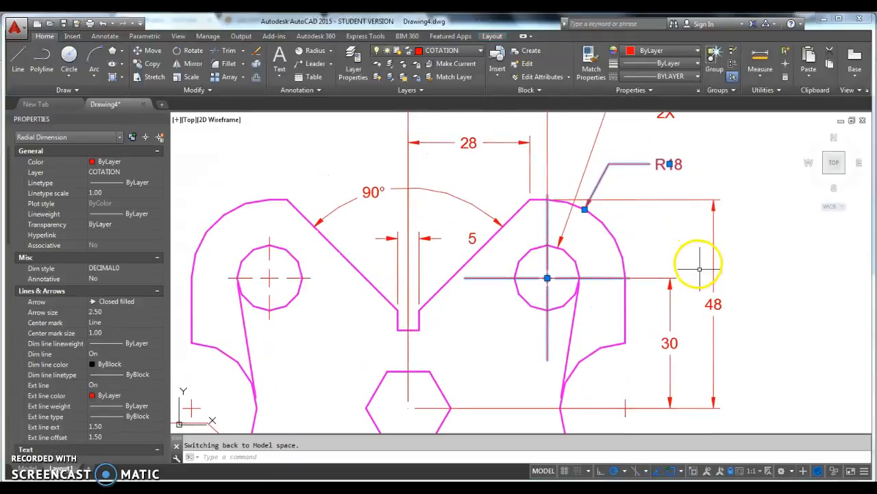
left_click(675, 299)
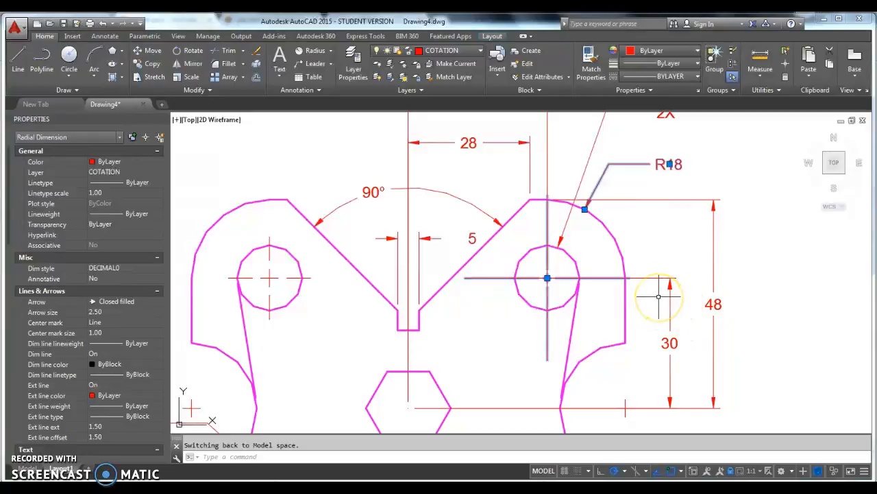
- Override the current DECIMAL0 dimension style so its center marks use the Mark option
left_click(108, 36)
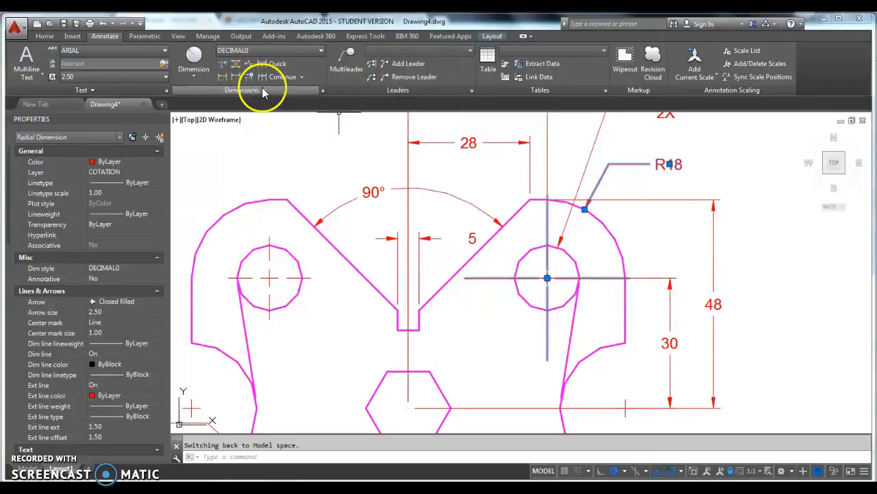
left_click(290, 51)
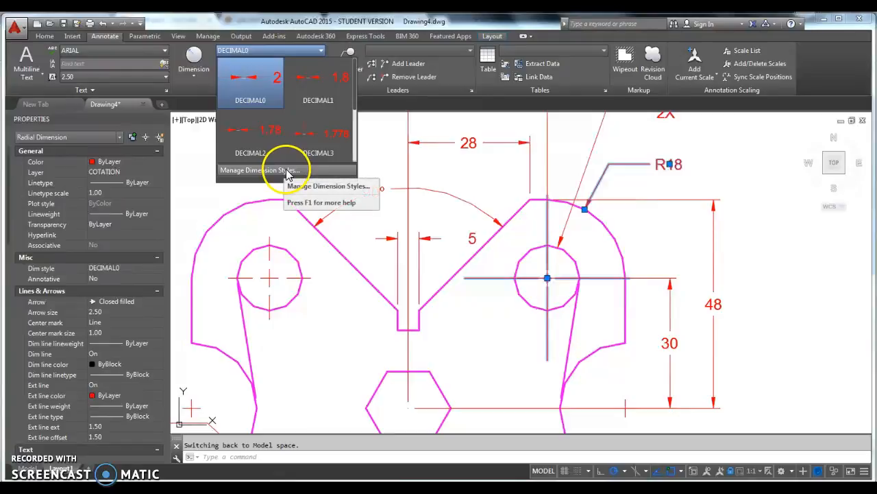
left_click(288, 171)
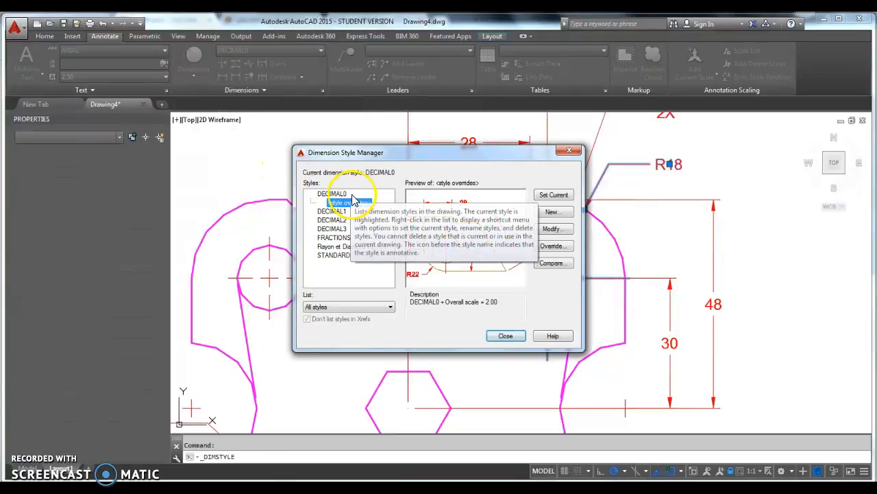
left_click(553, 245)
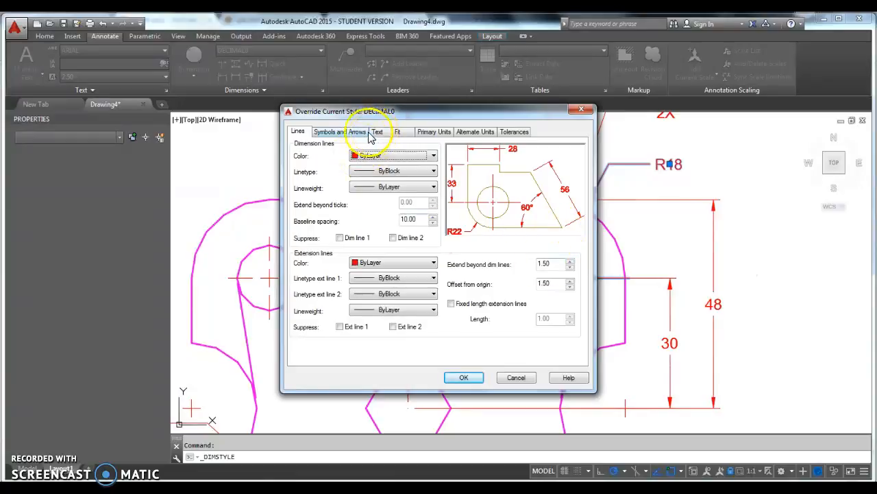
left_click(348, 134)
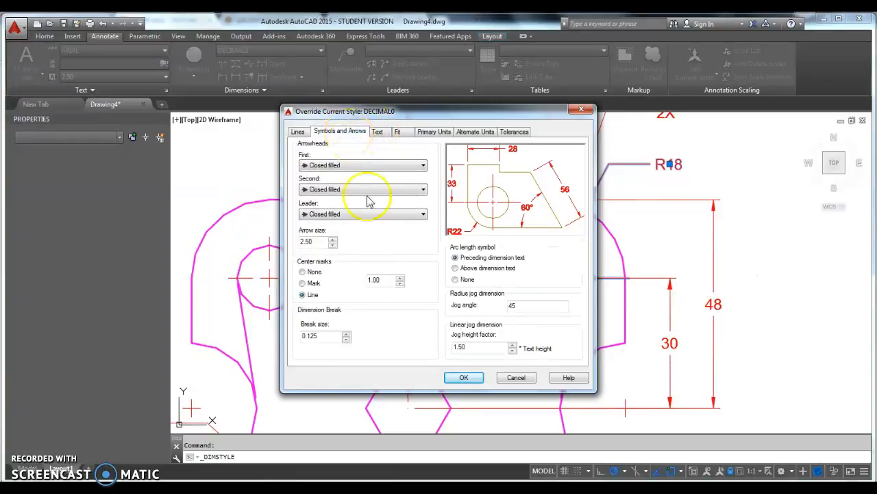
left_click(305, 284)
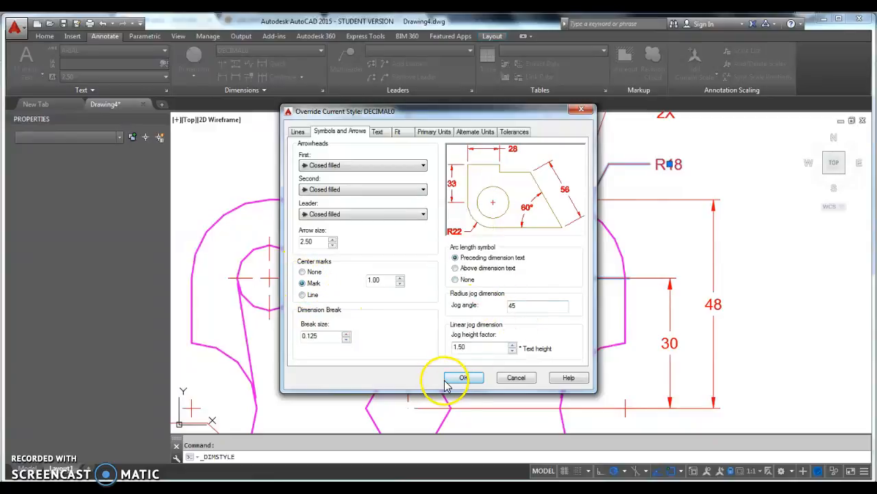
left_click(313, 294)
left_click(303, 283)
left_click(464, 378)
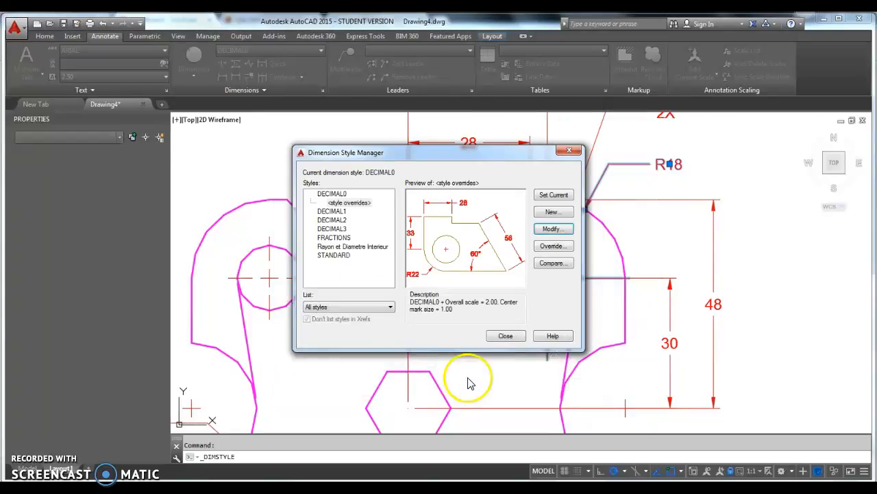
left_click(505, 335)
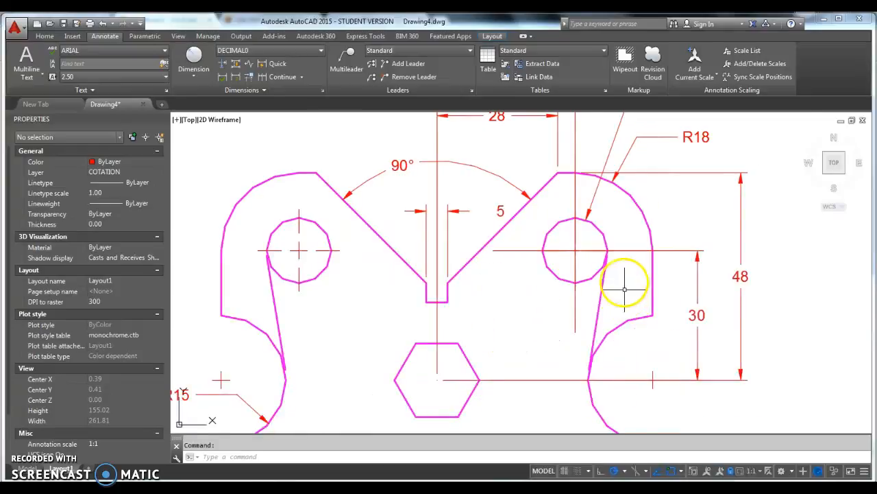
- Check the center lines of the existing R18 dimension and review the whole A4 sheet with its title block
scroll(625, 289, "up", 2)
left_click(547, 243)
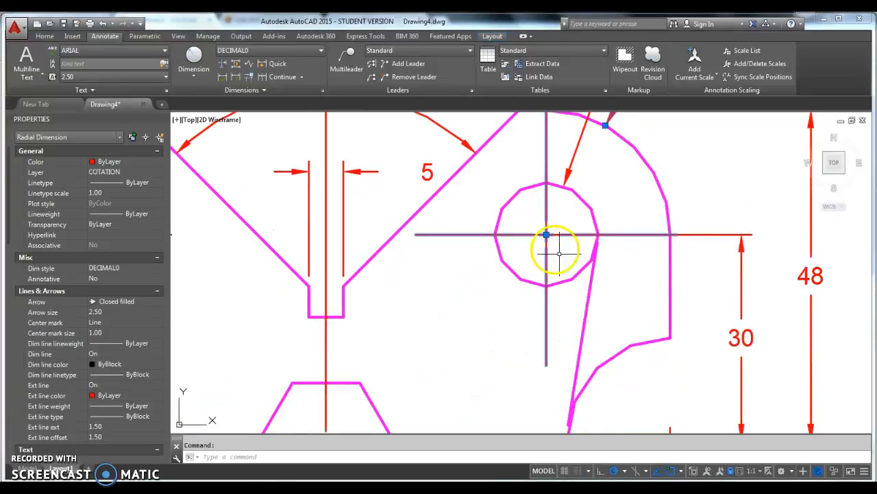
scroll(645, 336, "down", 2)
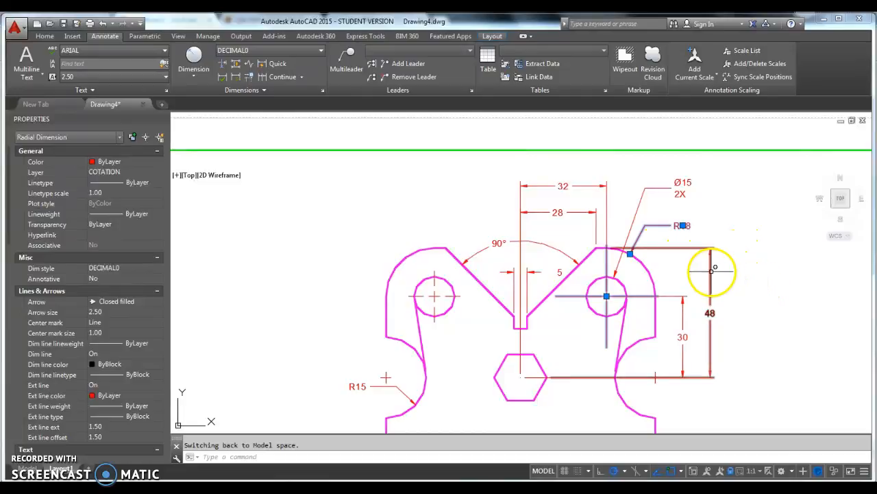
key("Escape")
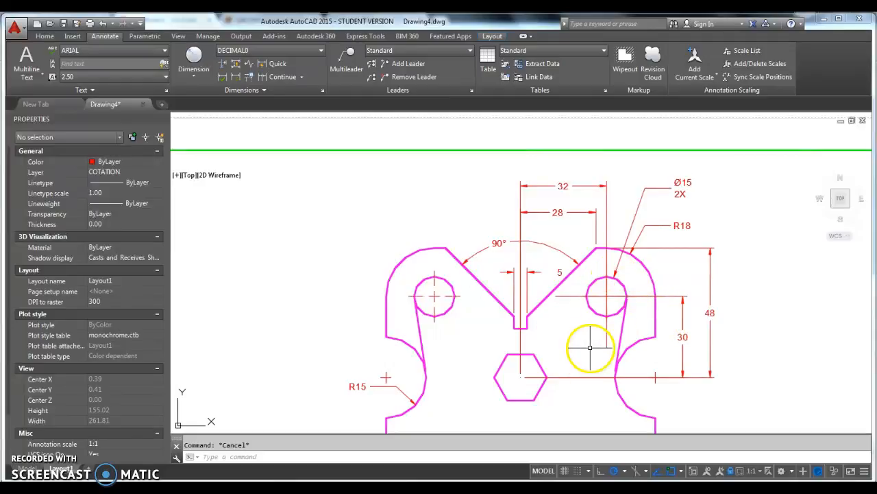
scroll(611, 310, "down", 2)
middle_click_drag(607, 330, 578, 256)
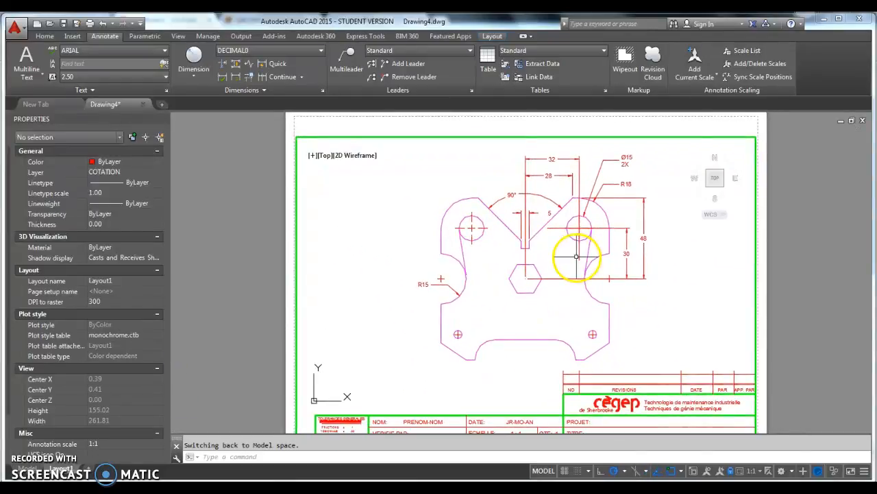
middle_click_drag(707, 313, 674, 258)
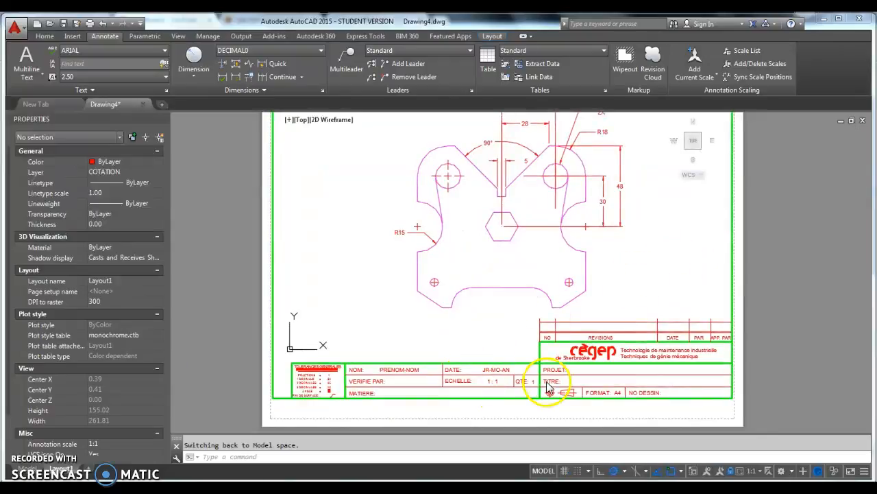
middle_click_drag(612, 290, 601, 318)
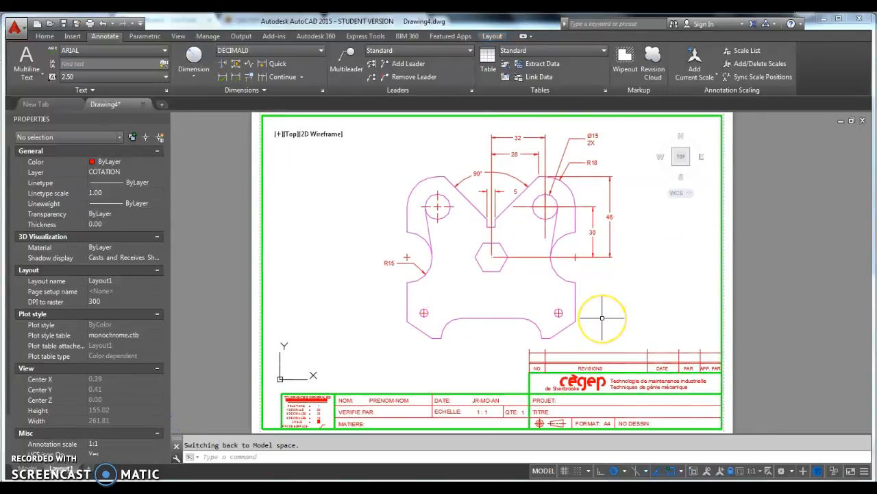